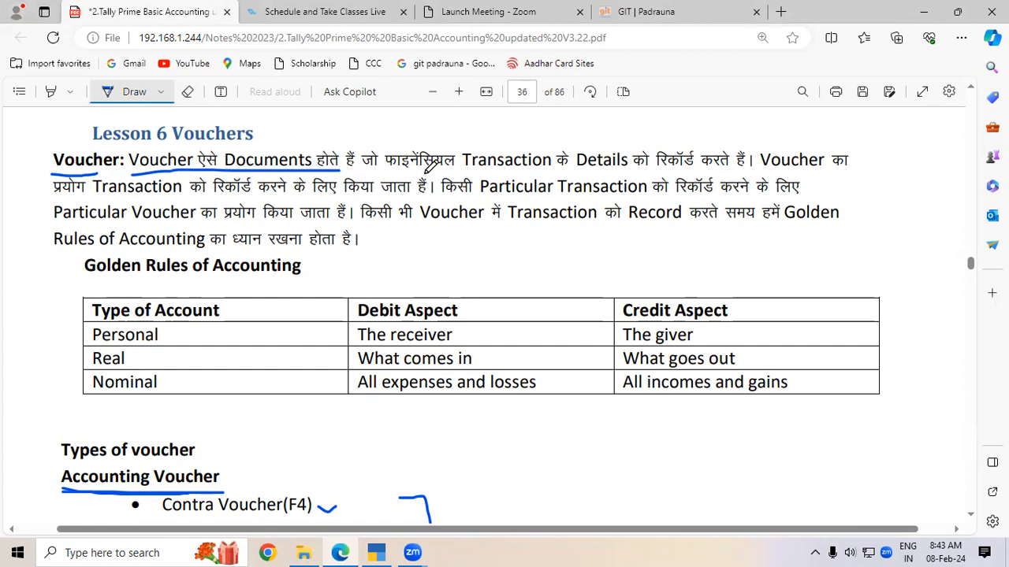
Step: Underline "Transaction के Details", "Rules of" and the Accounting Voucher heading in the voucher lesson with the pen
{"action": "left_click_drag", "start_coordinate": [462, 169], "coordinate": [630, 166]}
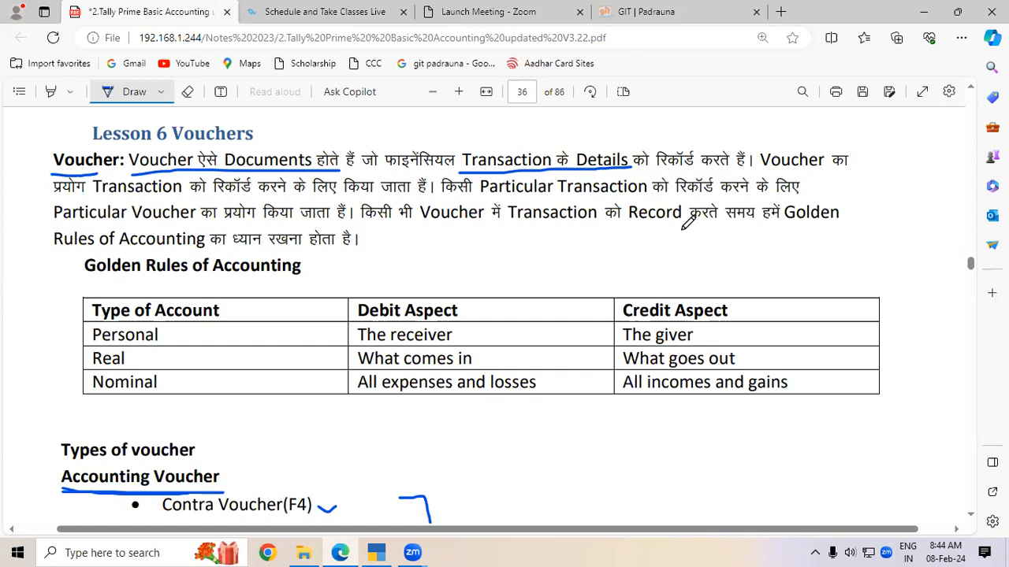
{"action": "left_click_drag", "start_coordinate": [43, 250], "coordinate": [129, 243]}
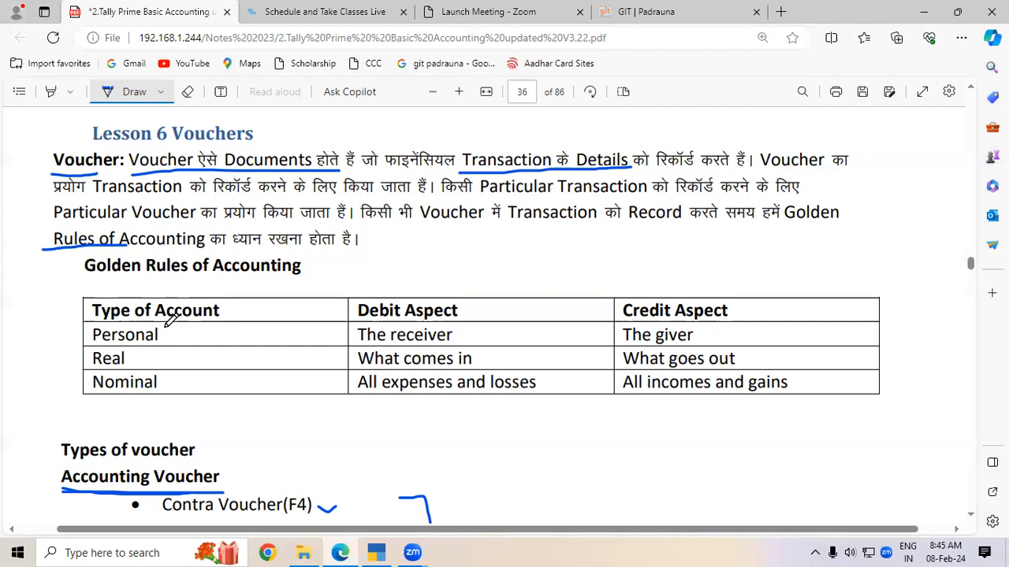
{"action": "left_click", "coordinate": [970, 517]}
{"action": "scroll", "coordinate": [974, 522], "scroll_direction": "down", "scroll_amount": 4}
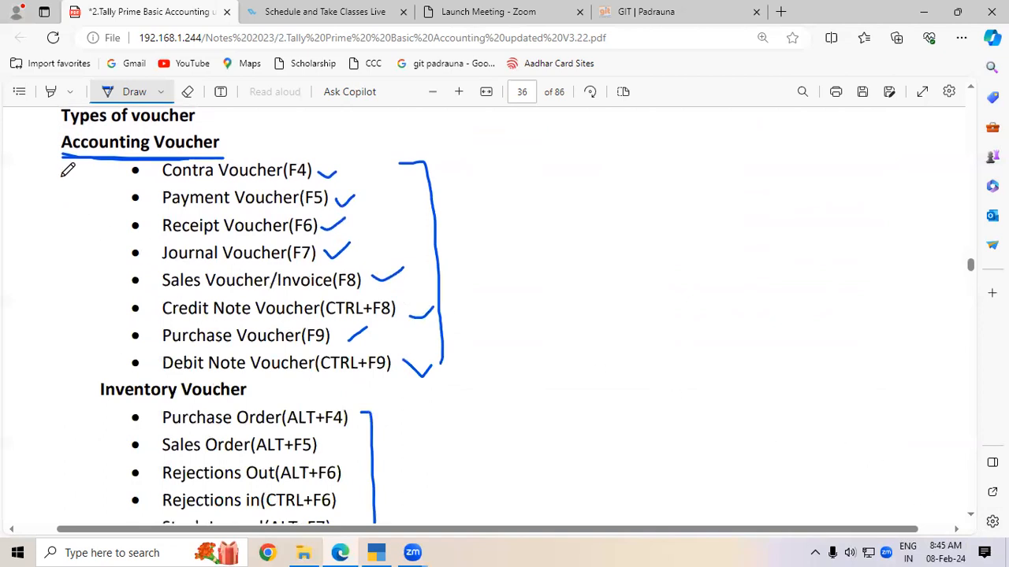
{"action": "left_click_drag", "start_coordinate": [66, 156], "coordinate": [117, 155]}
Step: Underline the start of the Business Scenario heading and the business owner's name in the paragraph below it
{"action": "scroll", "coordinate": [971, 520], "scroll_direction": "down", "scroll_amount": 5}
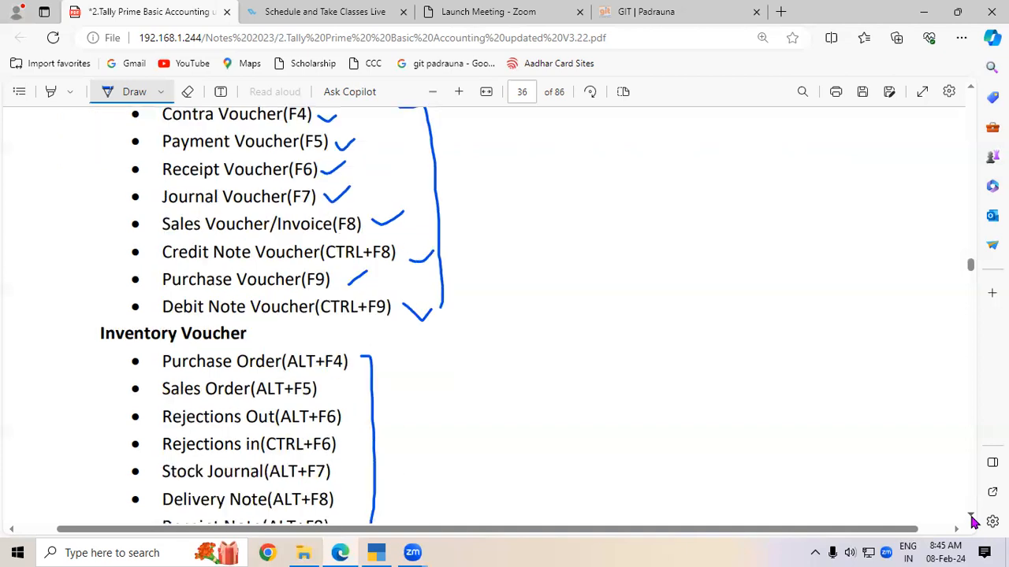
{"action": "scroll", "coordinate": [972, 520], "scroll_direction": "down", "scroll_amount": 1}
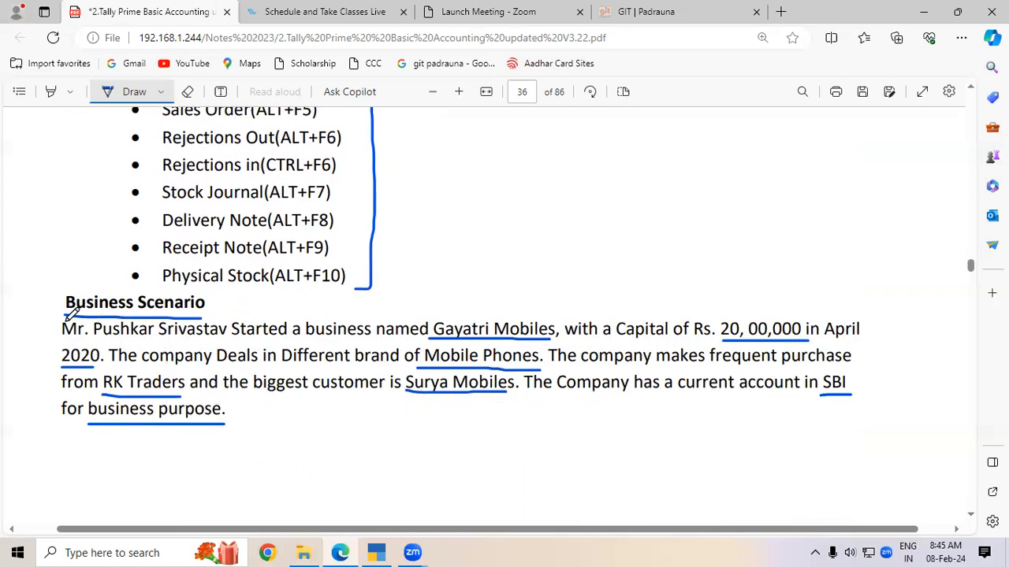
{"action": "left_click_drag", "start_coordinate": [66, 321], "coordinate": [95, 312]}
{"action": "left_click", "coordinate": [972, 514]}
{"action": "left_click", "coordinate": [972, 515]}
{"action": "left_click", "coordinate": [972, 515]}
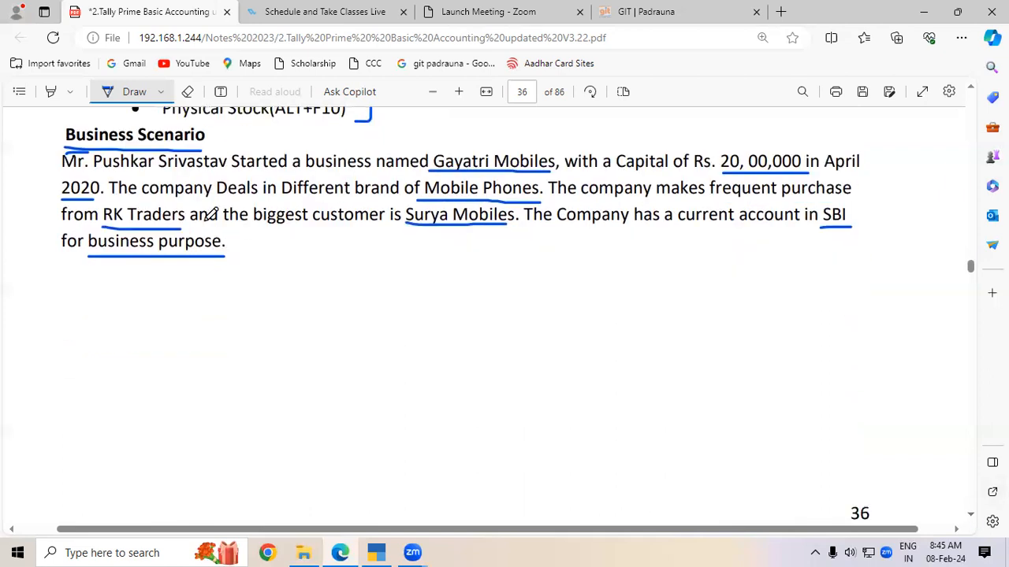
{"action": "left_click_drag", "start_coordinate": [96, 175], "coordinate": [210, 174]}
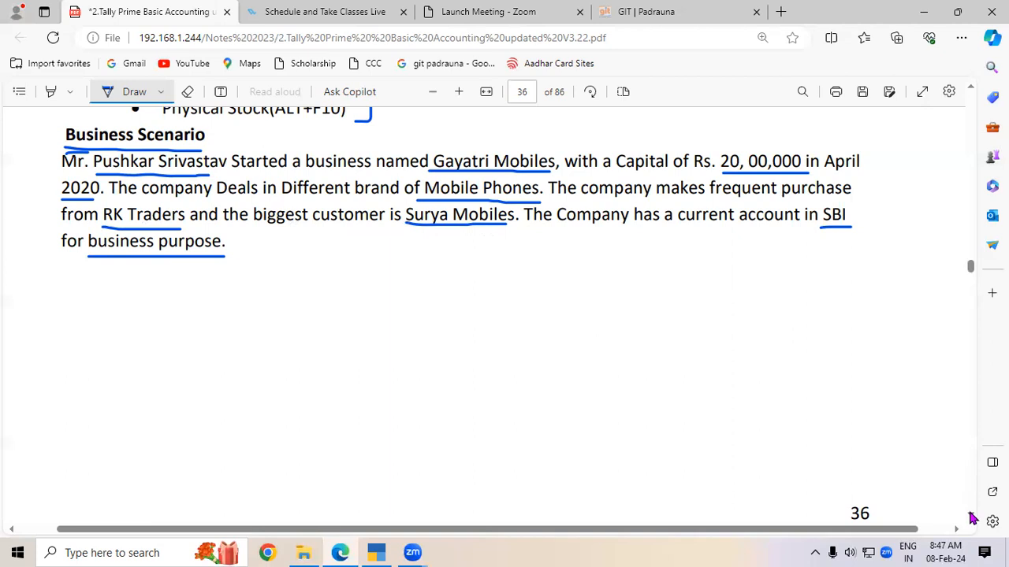
Step: Switch to TallyPrime, leave the Balance Sheet and shut the company Gayatri Computers Ltd 7.1
{"action": "scroll", "coordinate": [973, 517], "scroll_direction": "down", "scroll_amount": 6}
{"action": "scroll", "coordinate": [973, 518], "scroll_direction": "down", "scroll_amount": 2}
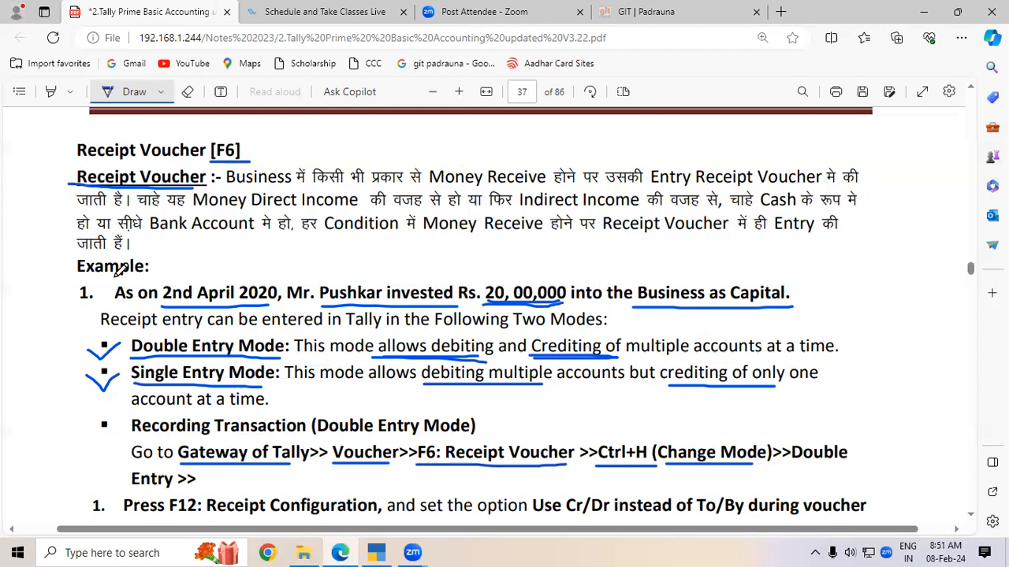
{"action": "left_click", "coordinate": [379, 552]}
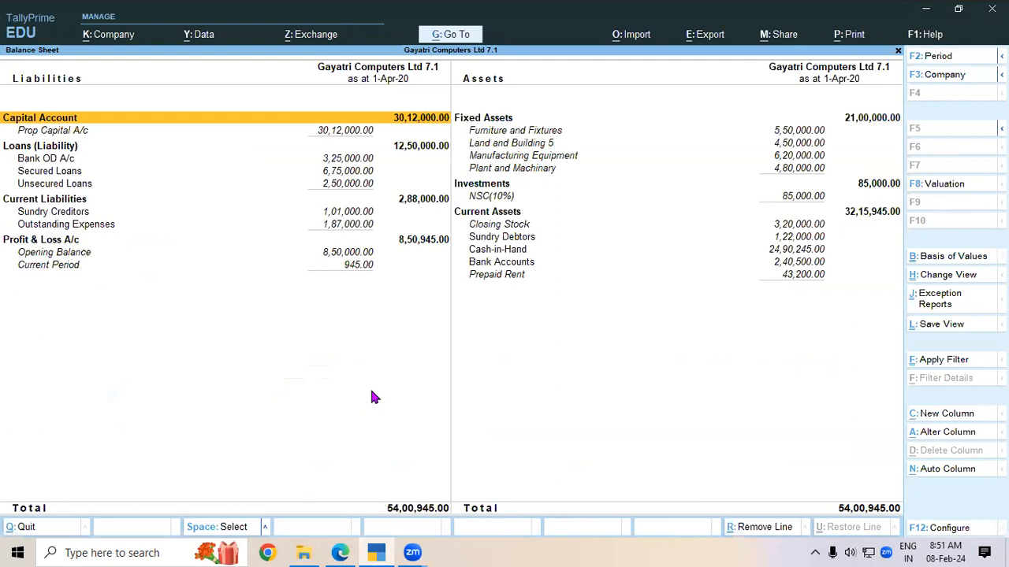
{"action": "key", "text": "Escape"}
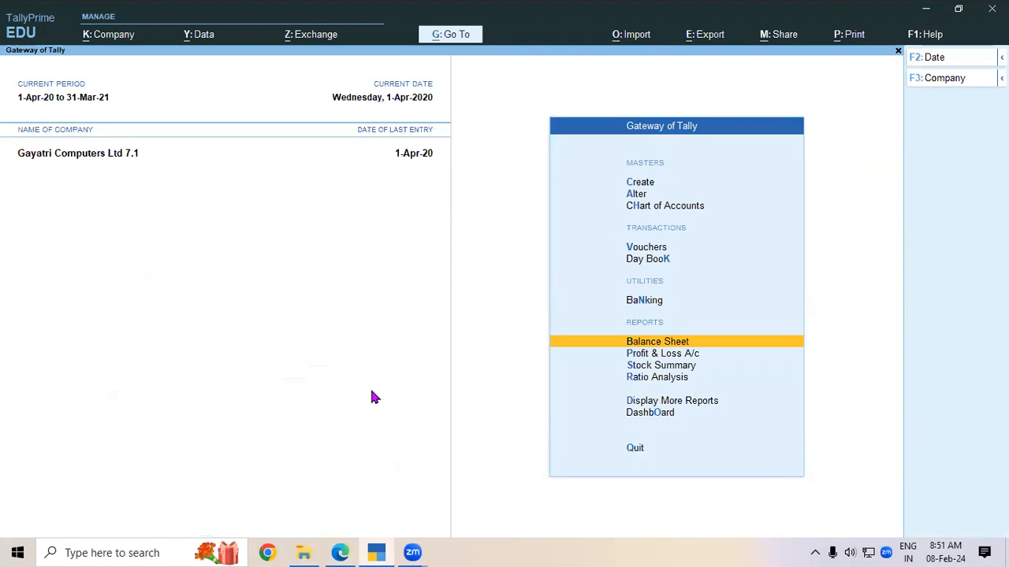
{"action": "key", "text": "ctrl+F3"}
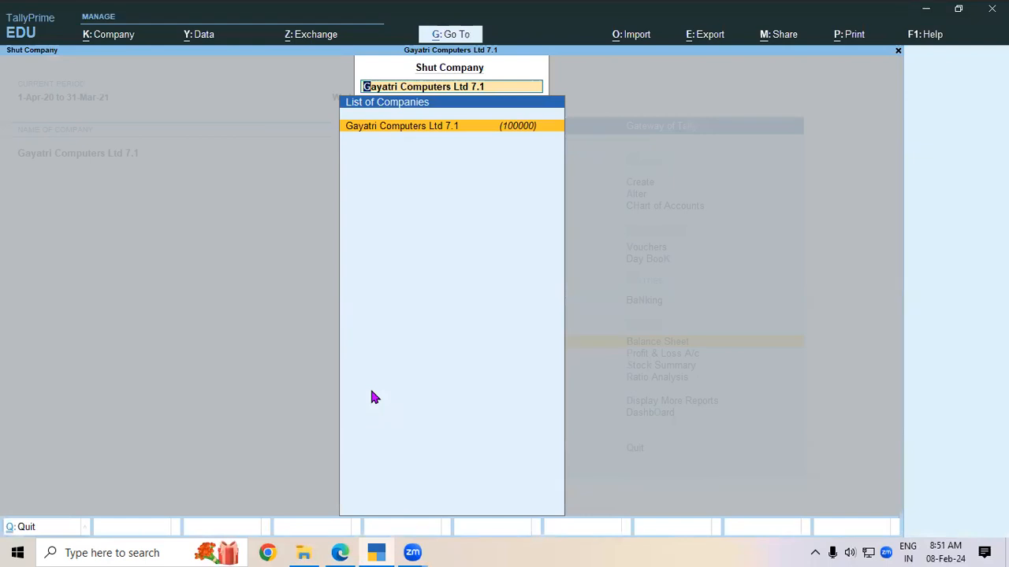
{"action": "key", "text": "Return"}
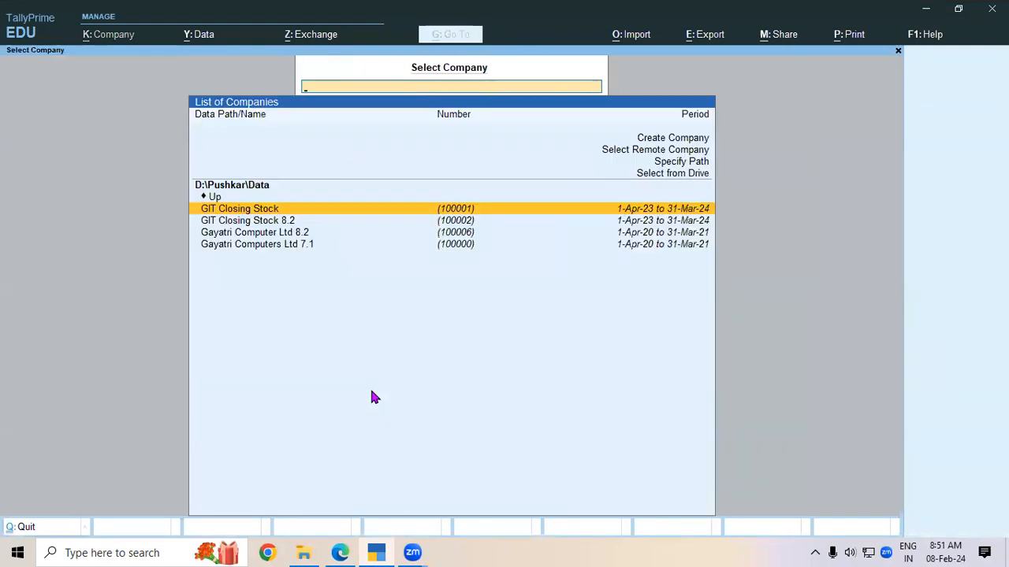
Step: Load the company Gayatri Computer Ltd 8.2 from the list of companies
{"action": "key", "text": "Down"}
{"action": "key", "text": "Down"}
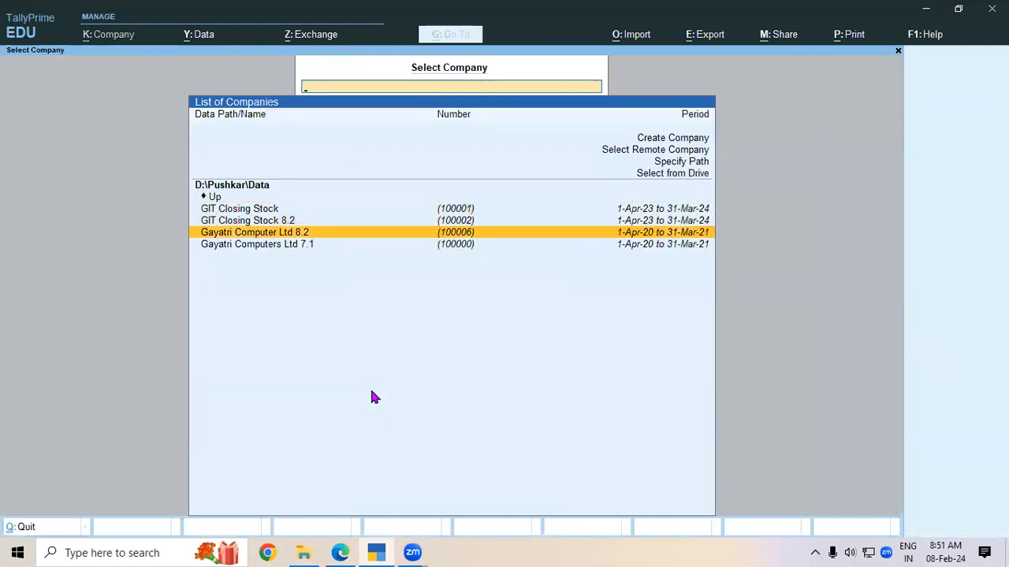
{"action": "key", "text": "Return"}
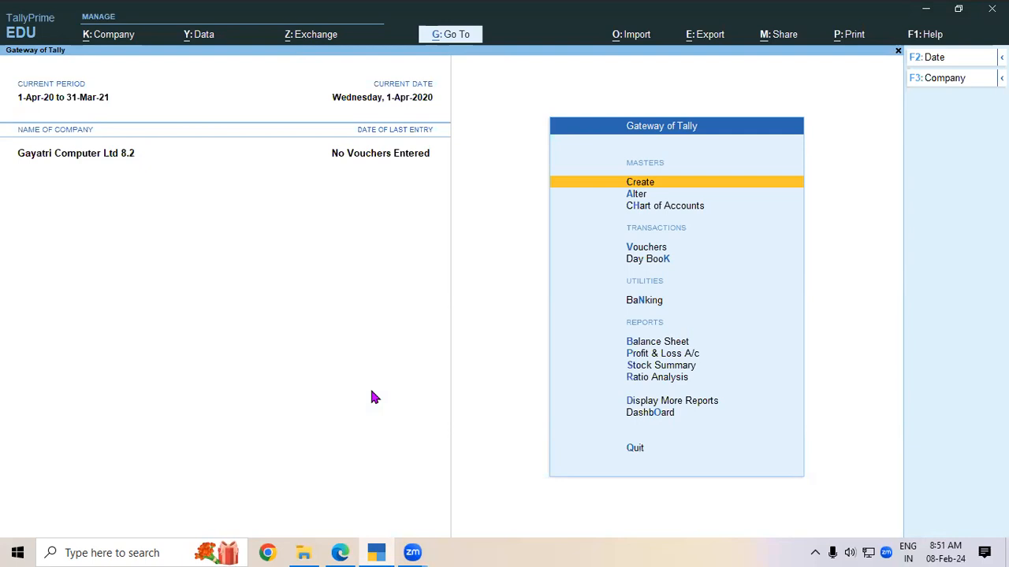
Step: Open voucher entry from the Gateway of Tally with a Receipt voucher
{"action": "key", "text": "Down"}
{"action": "key", "text": "Down"}
{"action": "key", "text": "Down"}
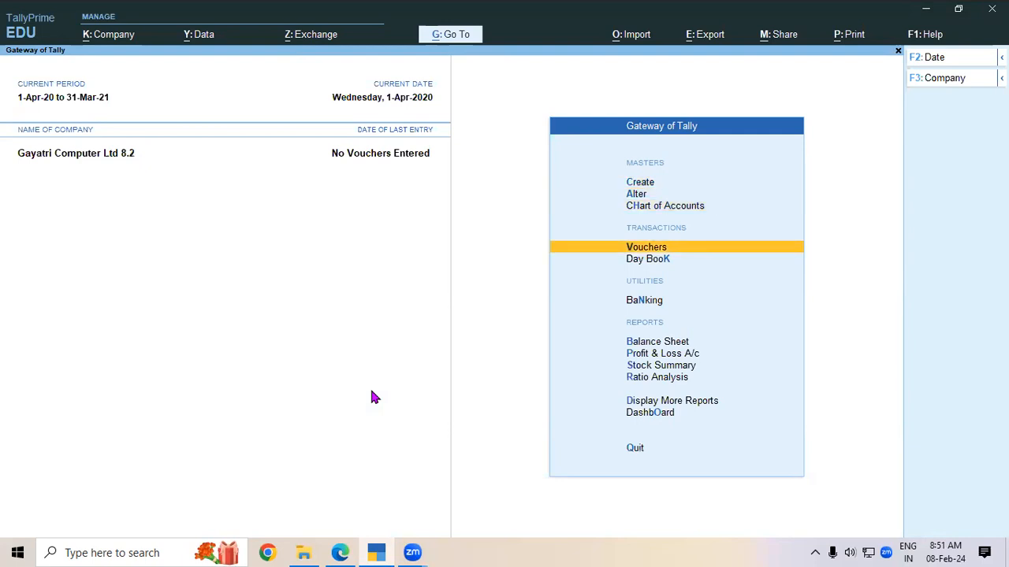
{"action": "key", "text": "Return"}
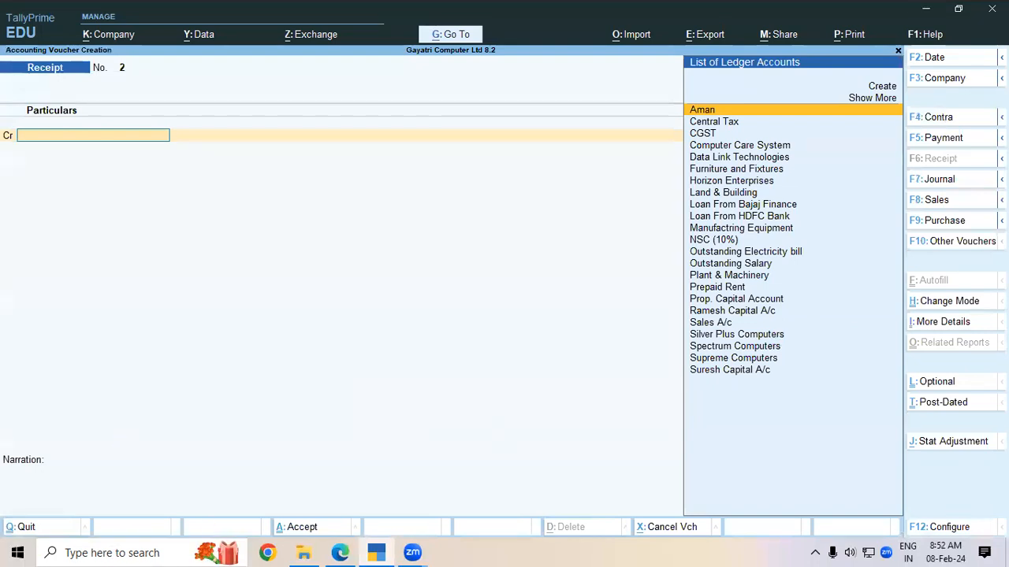
Step: Show the inactive voucher types and activate the Delivery Note voucher type
{"action": "left_click", "coordinate": [974, 243]}
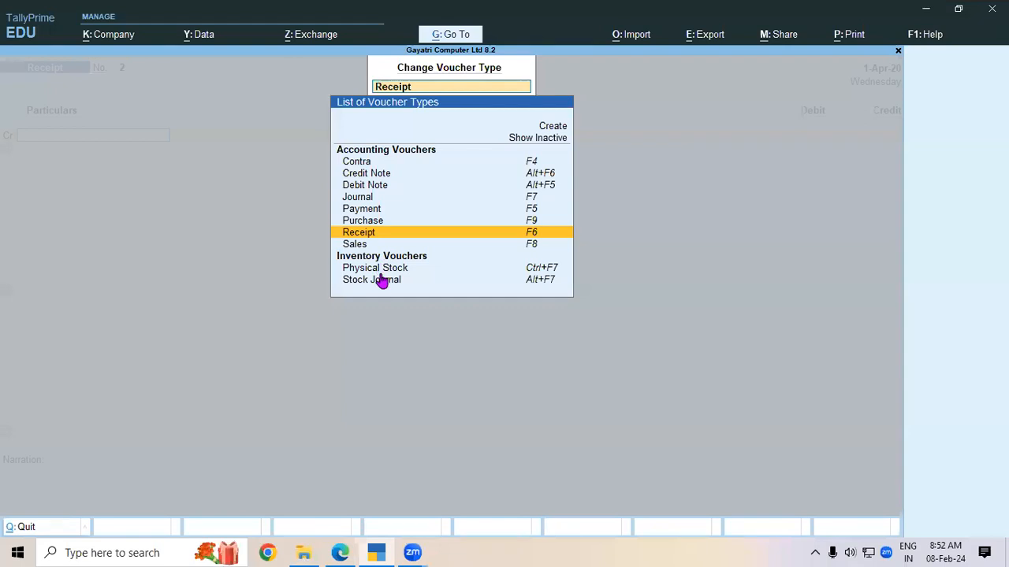
{"action": "left_click", "coordinate": [559, 139]}
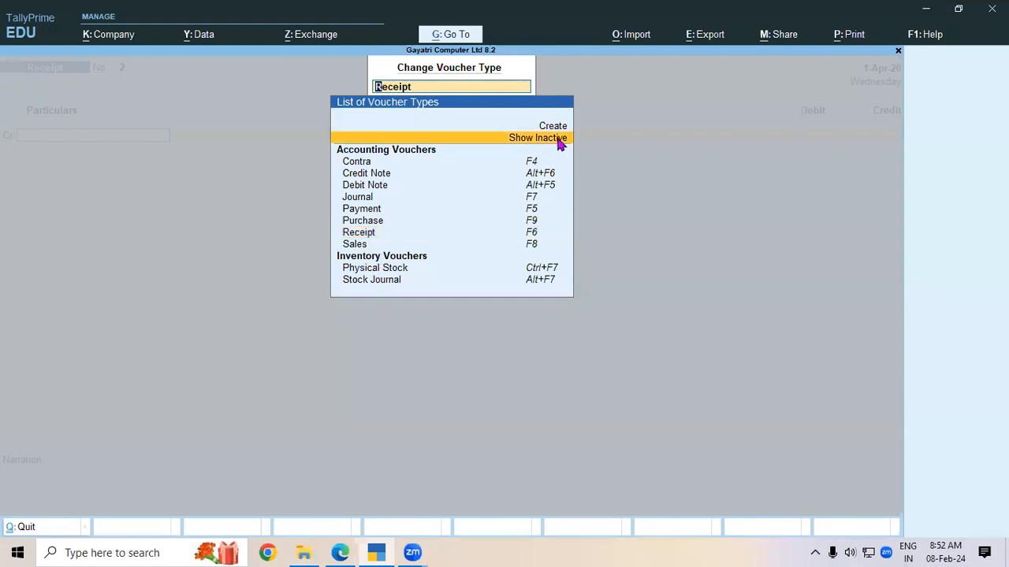
{"action": "left_click", "coordinate": [560, 139]}
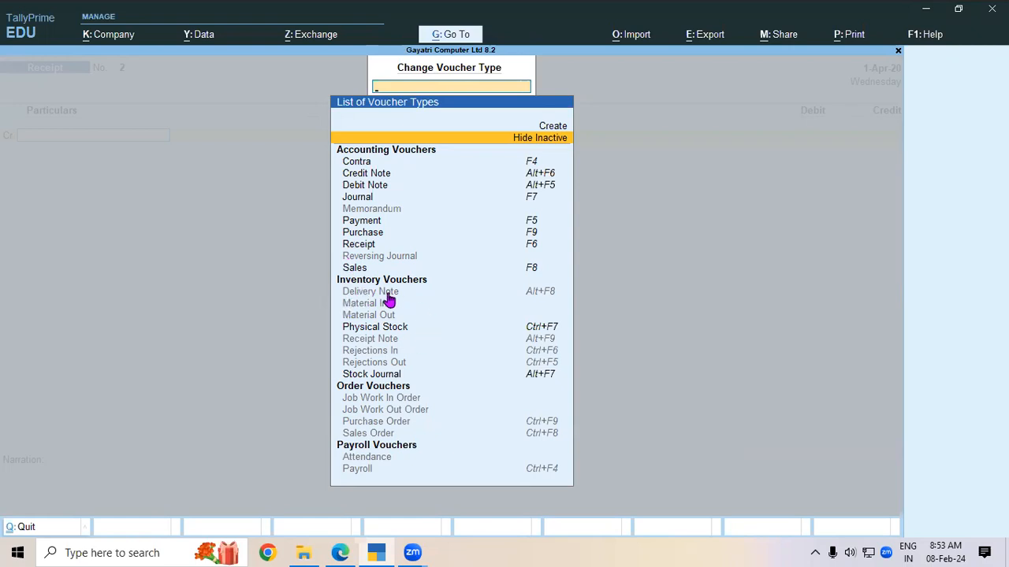
{"action": "left_click", "coordinate": [386, 295]}
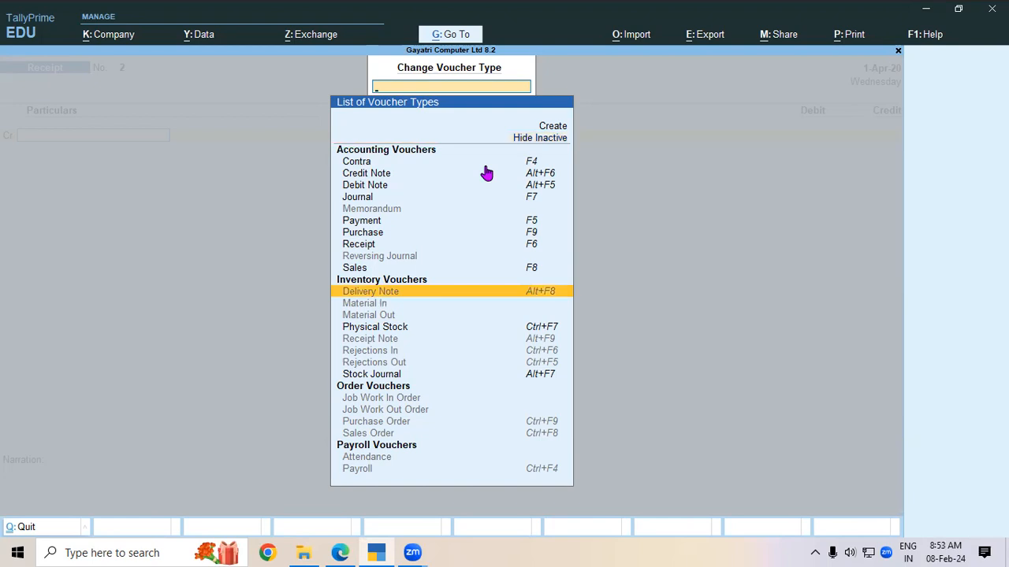
{"action": "key", "text": "Return"}
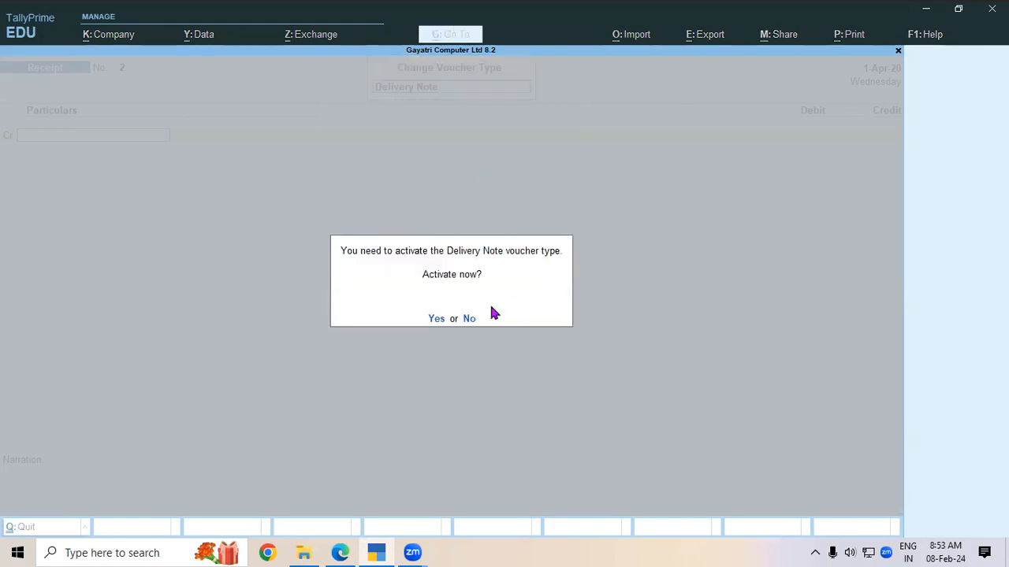
{"action": "left_click", "coordinate": [436, 319]}
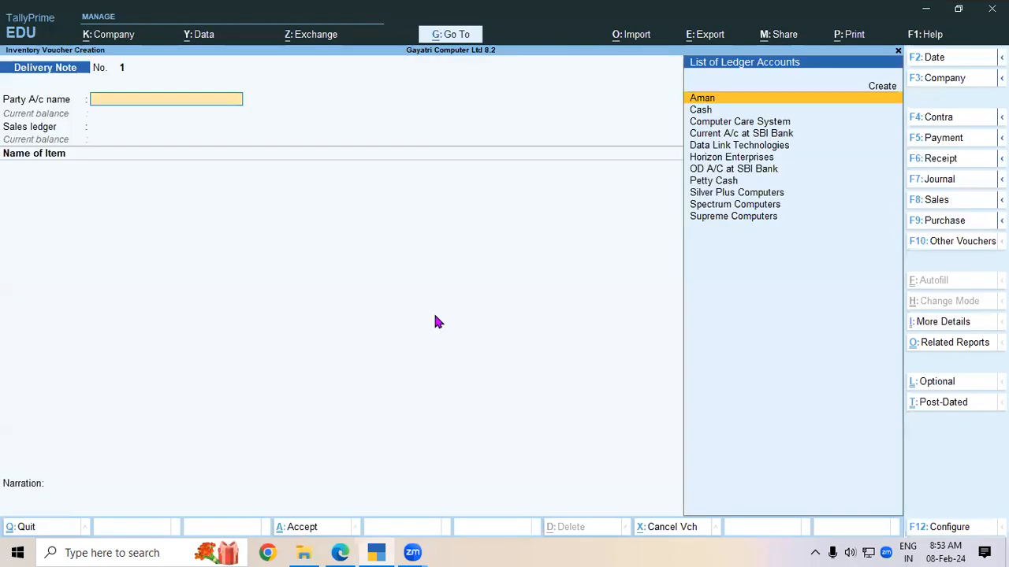
Step: Check the list of voucher types for Delivery Note and quit the voucher without saving
{"action": "left_click", "coordinate": [946, 242]}
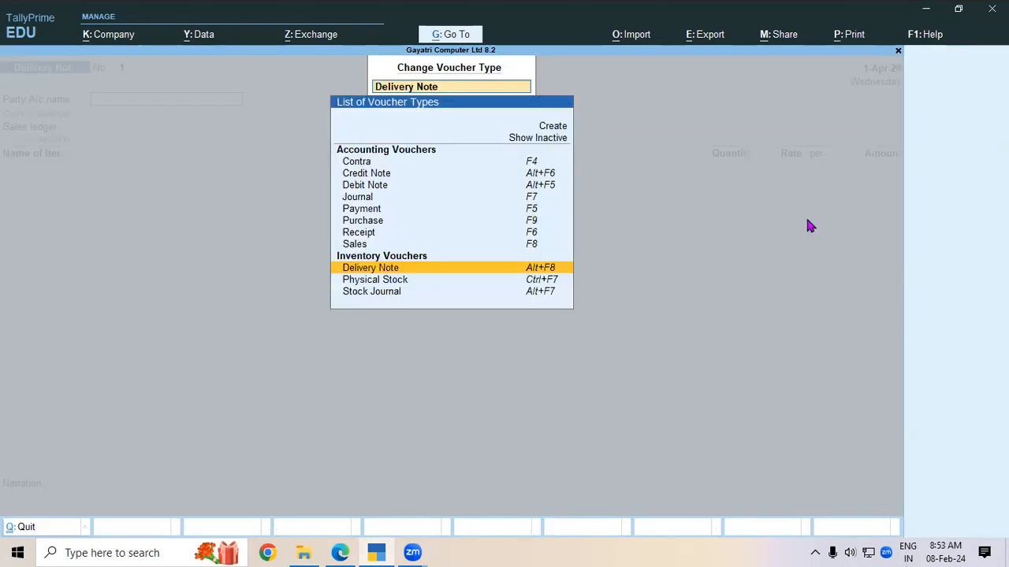
{"action": "left_click", "coordinate": [375, 269]}
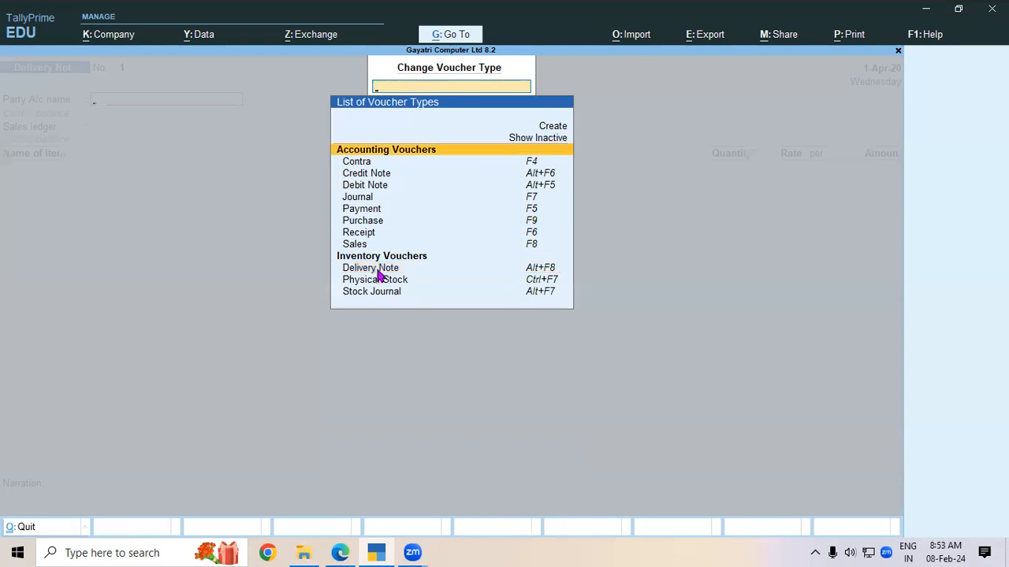
{"action": "key", "text": "Escape"}
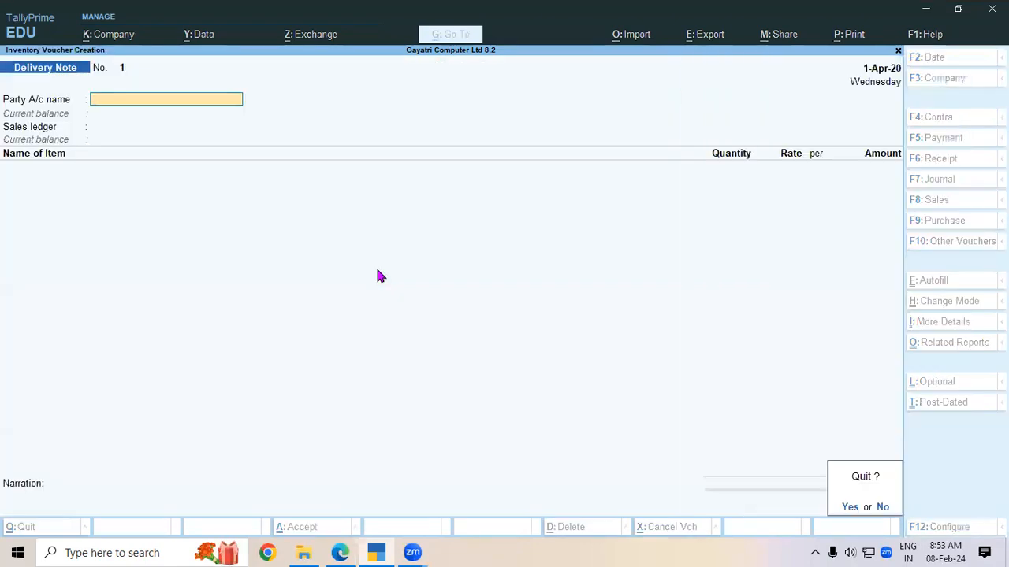
{"action": "key", "text": "y"}
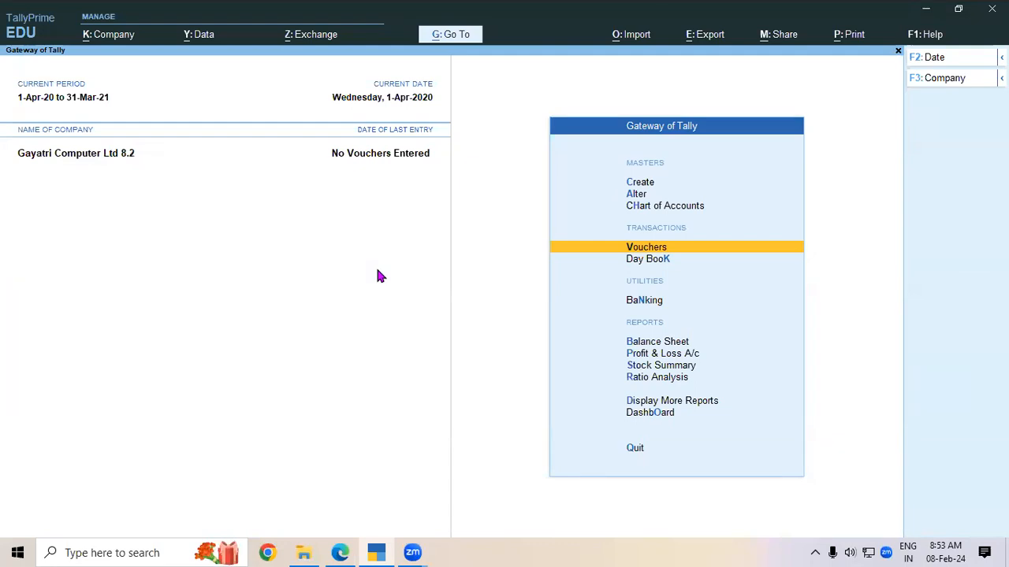
Step: Reopen voucher entry, switch it to Receipt to check the voucher number, and quit without saving
{"action": "key", "text": "Return"}
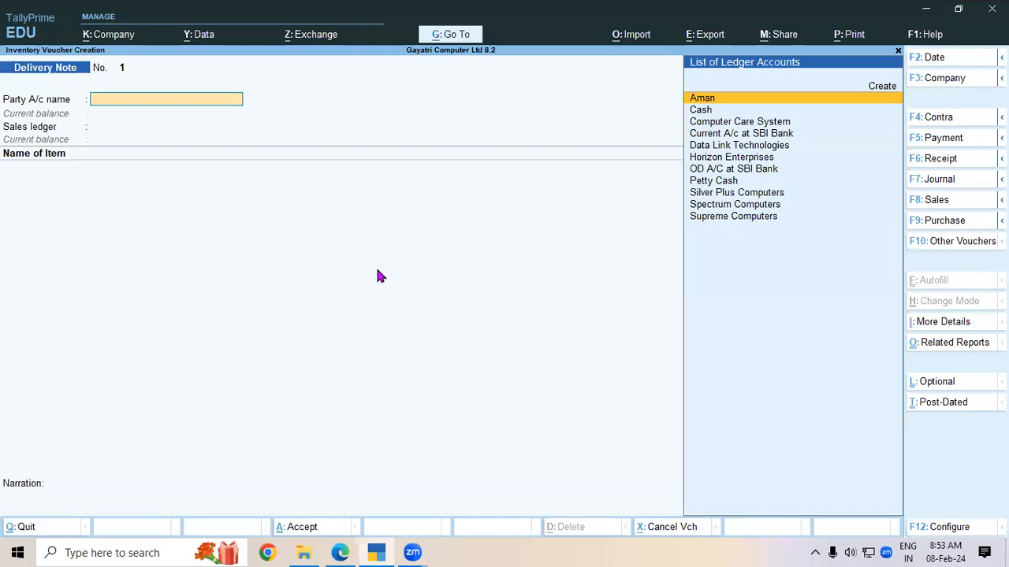
{"action": "left_click", "coordinate": [926, 165]}
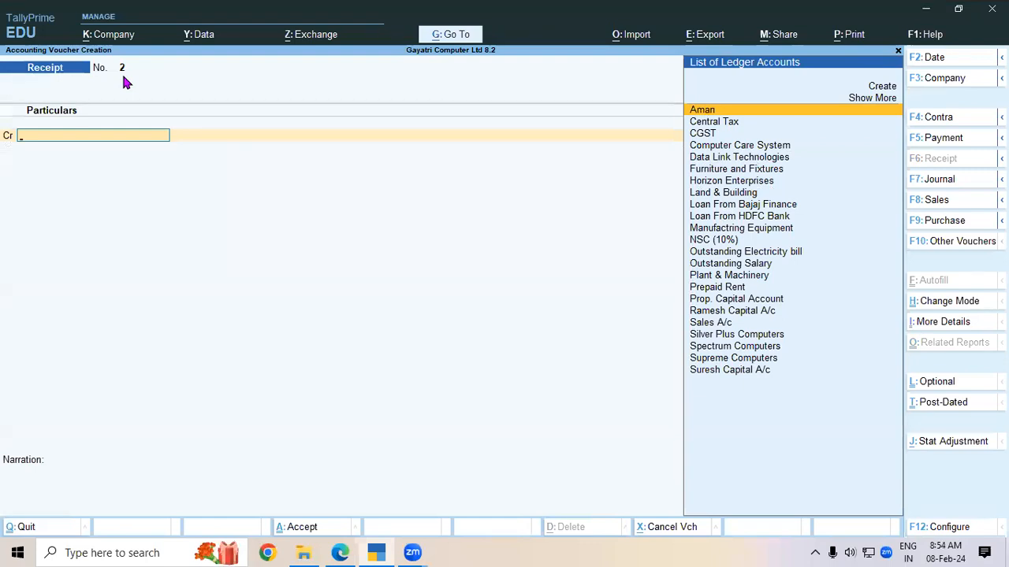
{"action": "key", "text": "Escape"}
{"action": "key", "text": "y"}
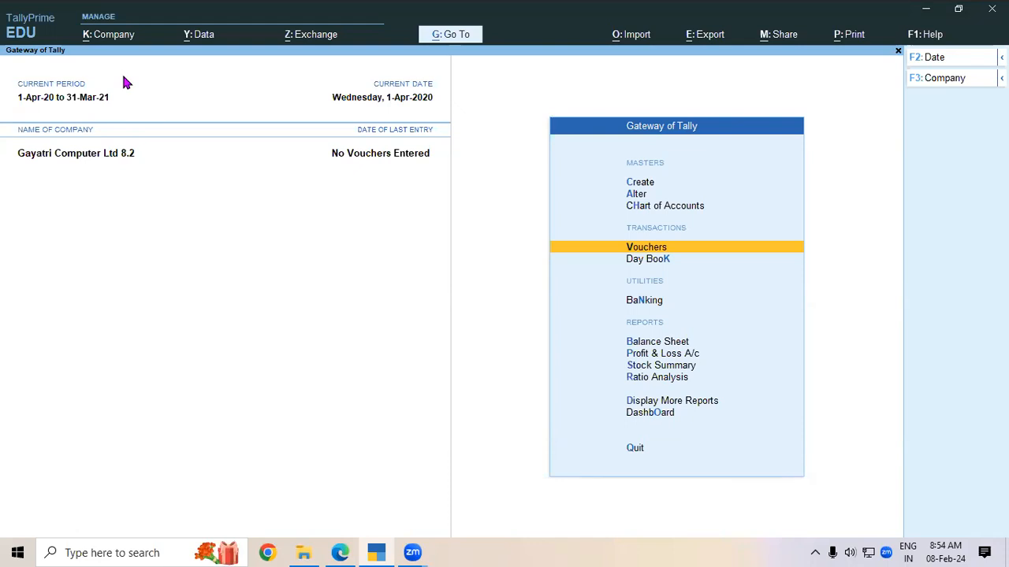
{"action": "key", "text": "Return"}
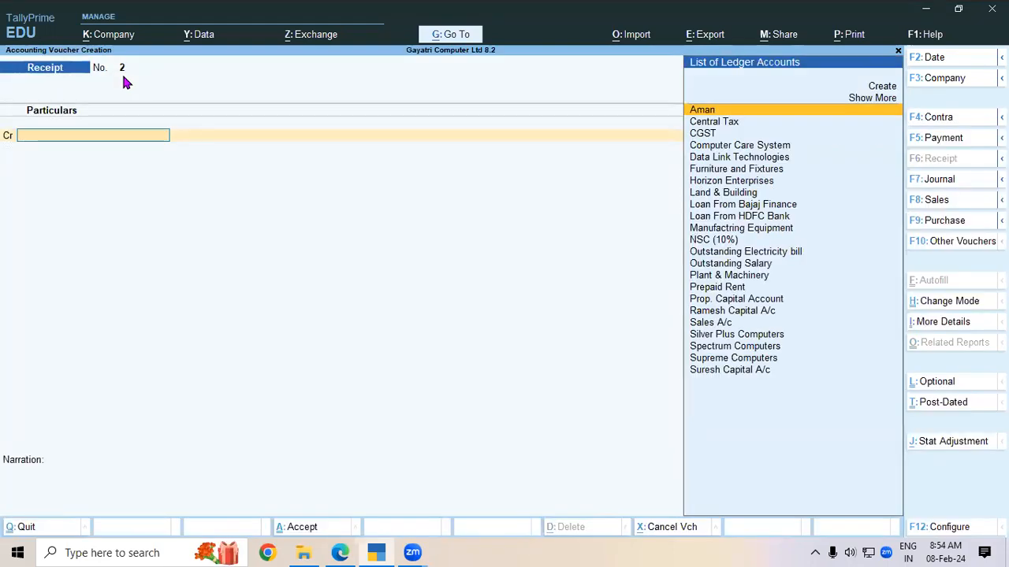
{"action": "key", "text": "Escape"}
{"action": "key", "text": "y"}
Step: Open the Day Book and set its period from 1-4-2020 to 31-Mar-21
{"action": "key", "text": "Down"}
{"action": "key", "text": "Down"}
{"action": "key", "text": "Up"}
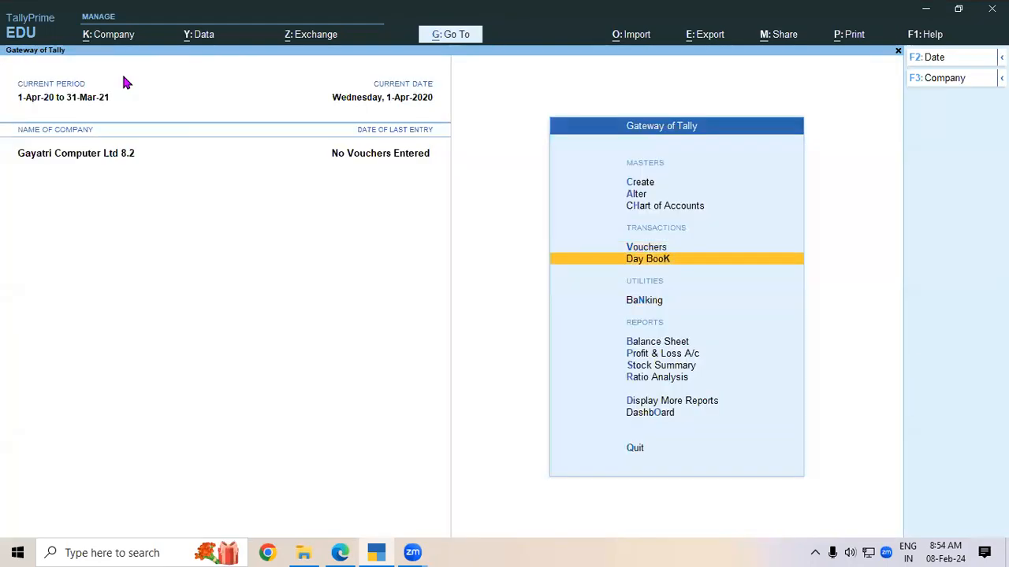
{"action": "key", "text": "Return"}
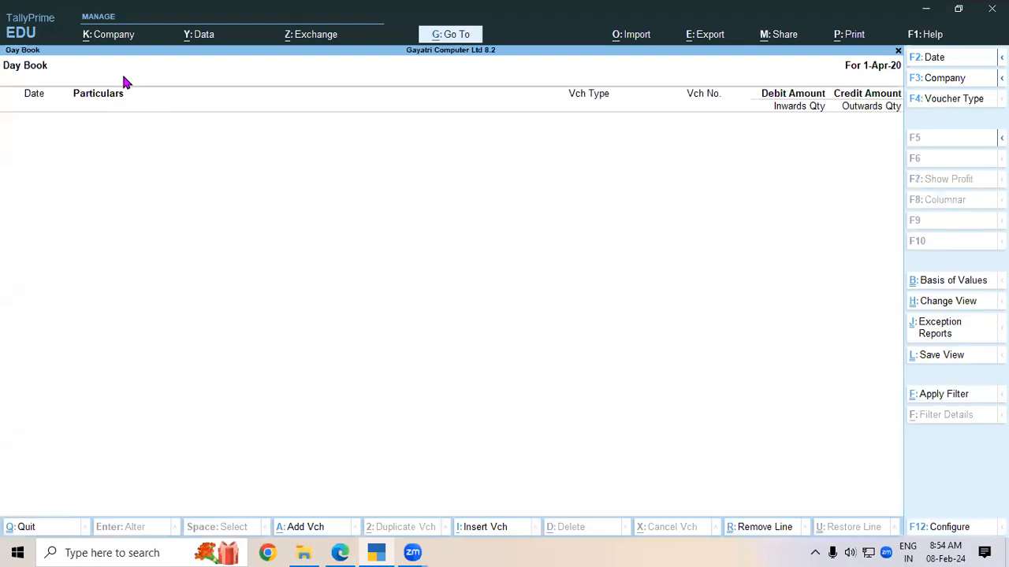
{"action": "key", "text": "alt+F2"}
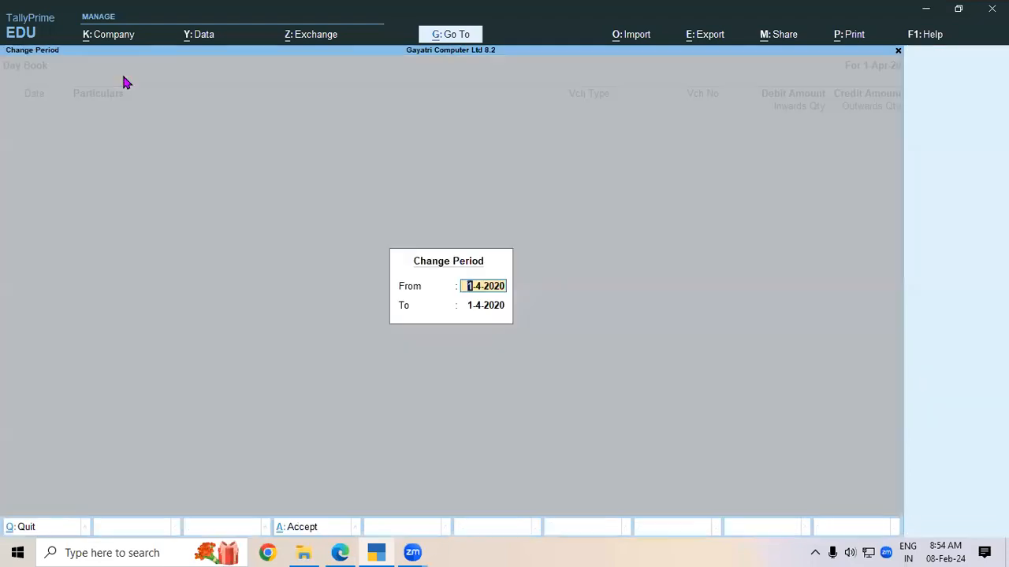
{"action": "key", "text": "Return"}
{"action": "type", "text": "30-3"}
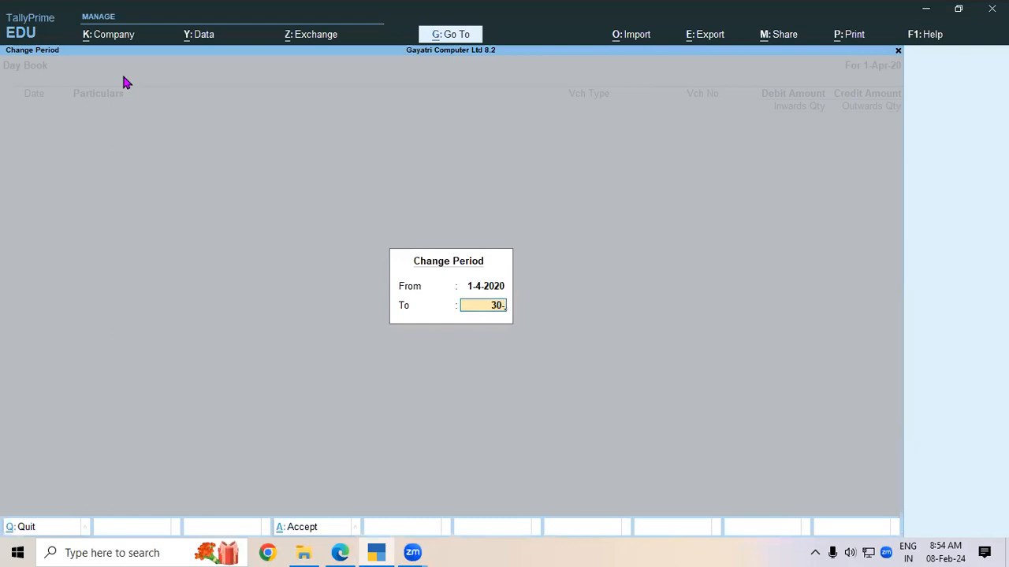
{"action": "key", "text": "BackSpace"}
{"action": "key", "text": "BackSpace"}
{"action": "key", "text": "BackSpace"}
{"action": "type", "text": "1-3"}
{"action": "key", "text": "Return"}
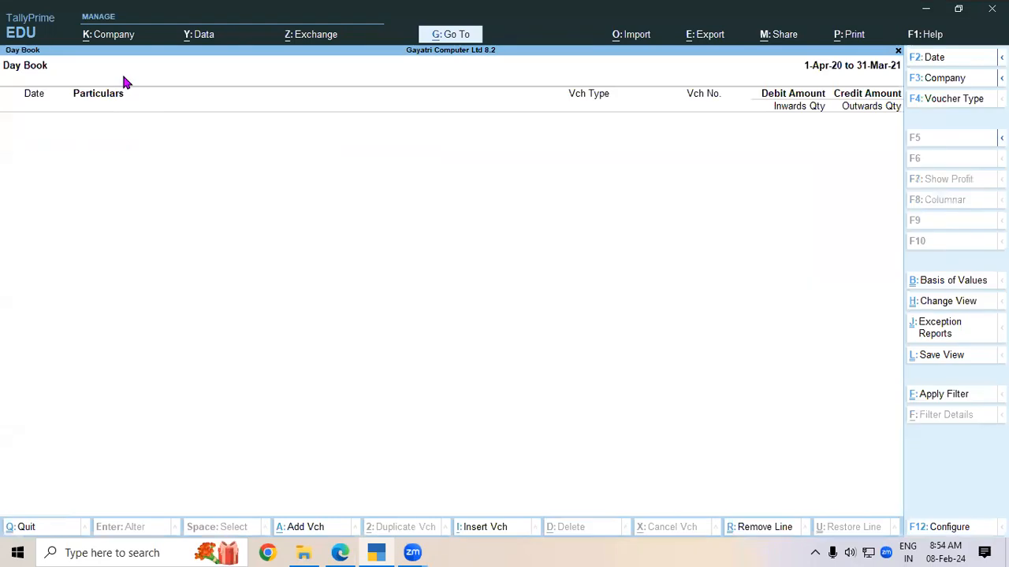
Step: Leave the Day Book, open voucher entry to check the receipt voucher number, and quit without saving
{"action": "key", "text": "Escape"}
{"action": "key", "text": "Escape"}
{"action": "key", "text": "Escape"}
{"action": "key", "text": "Down"}
{"action": "key", "text": "Down"}
{"action": "key", "text": "Down"}
{"action": "key", "text": "Return"}
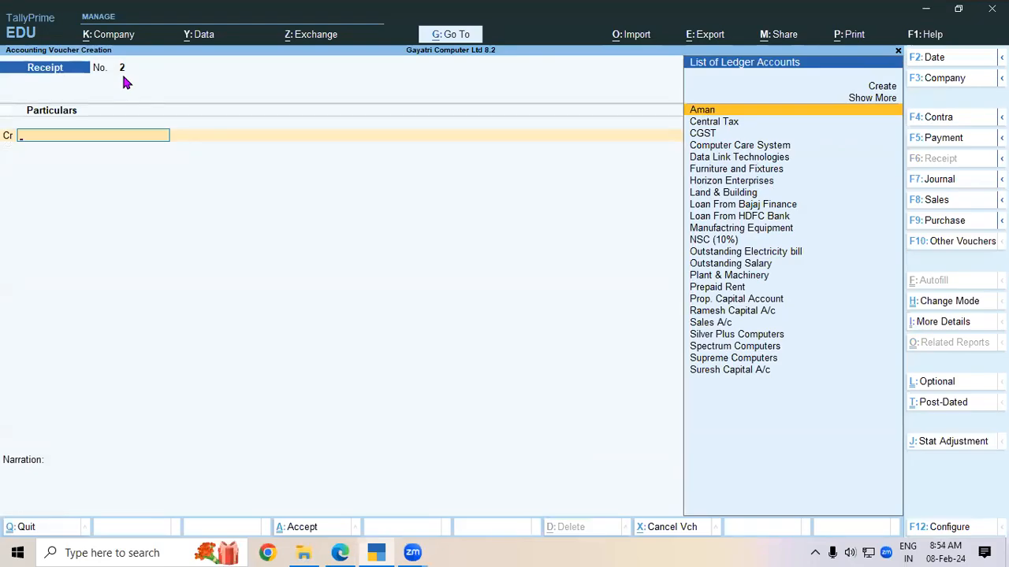
{"action": "key", "text": "Escape"}
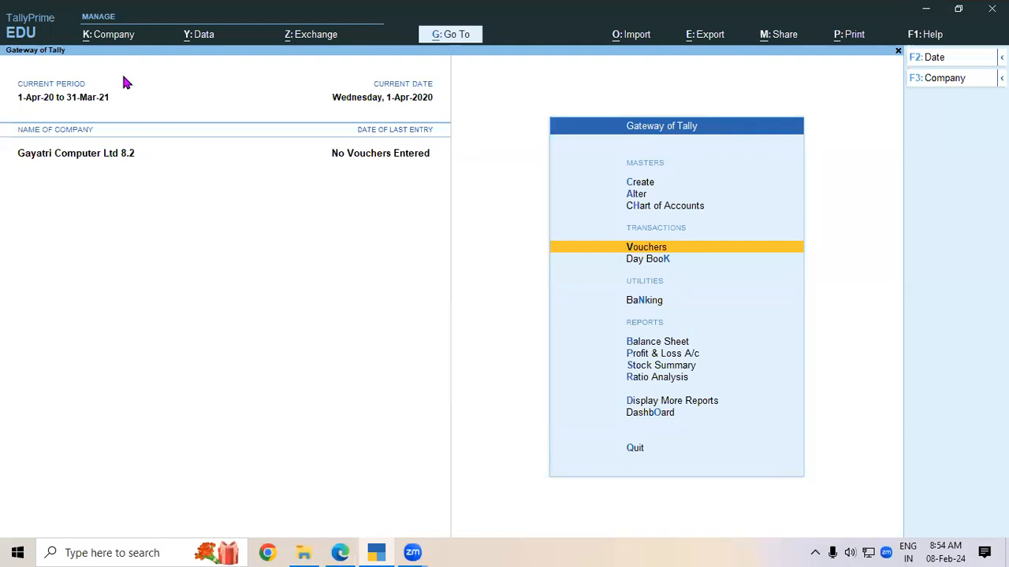
Step: Open the Balance Sheet, expand it to the detailed view, and close the report
{"action": "key", "text": "b"}
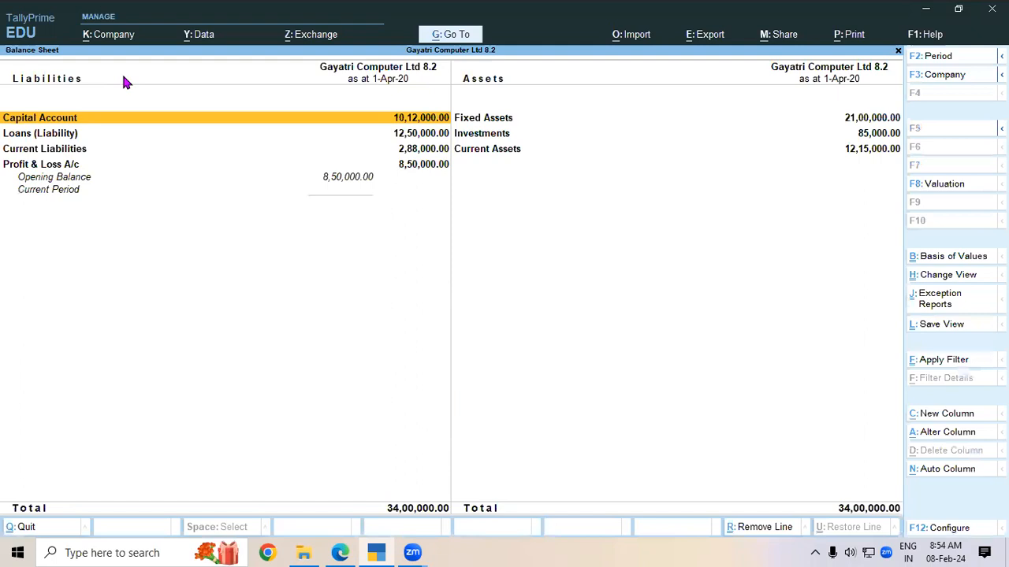
{"action": "key", "text": "alt+F5"}
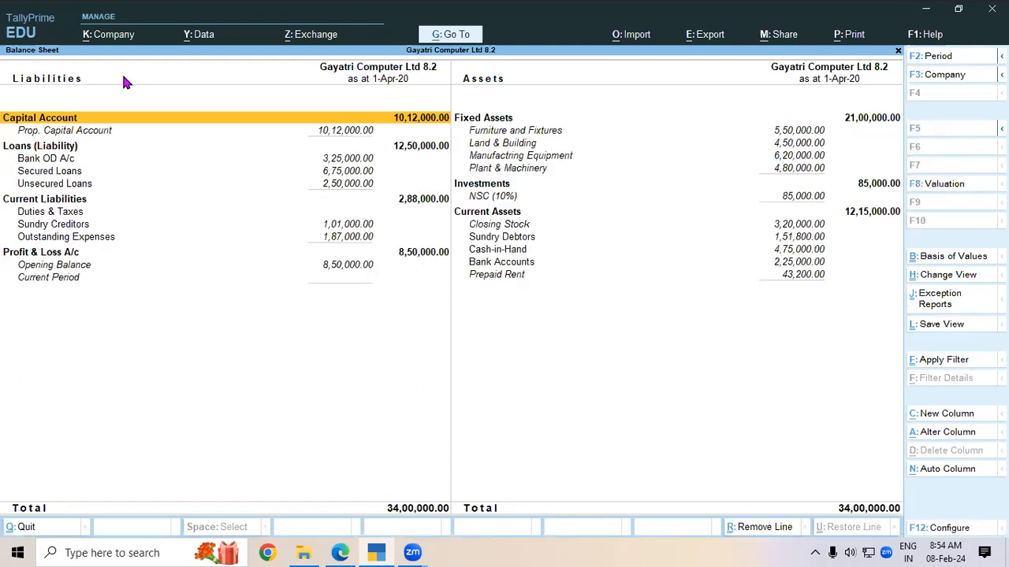
{"action": "key", "text": "Escape"}
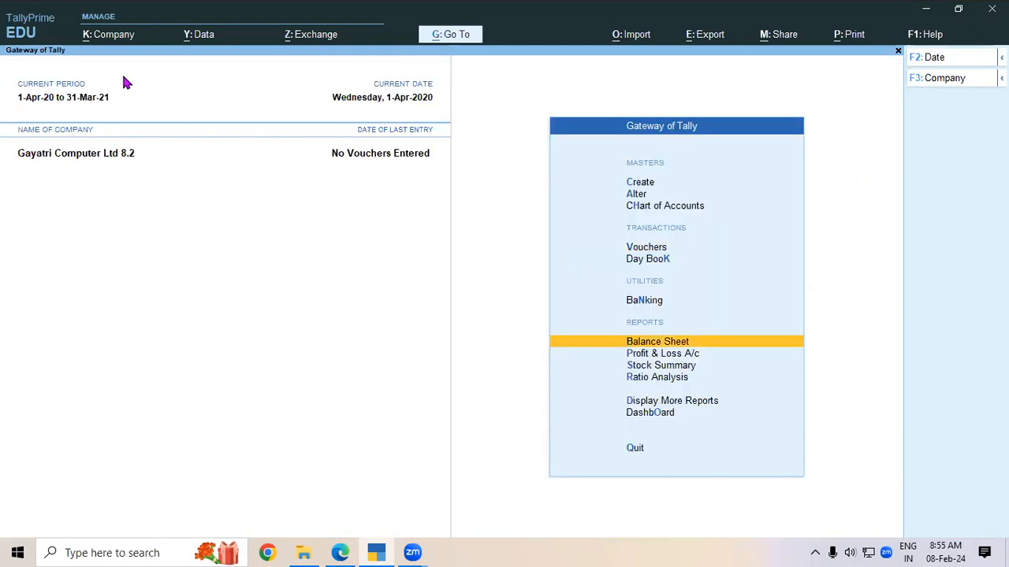
Step: Reopen voucher entry and choose Double Entry as the receipt voucher's mode
{"action": "key", "text": "Up"}
{"action": "key", "text": "Up"}
{"action": "key", "text": "Up"}
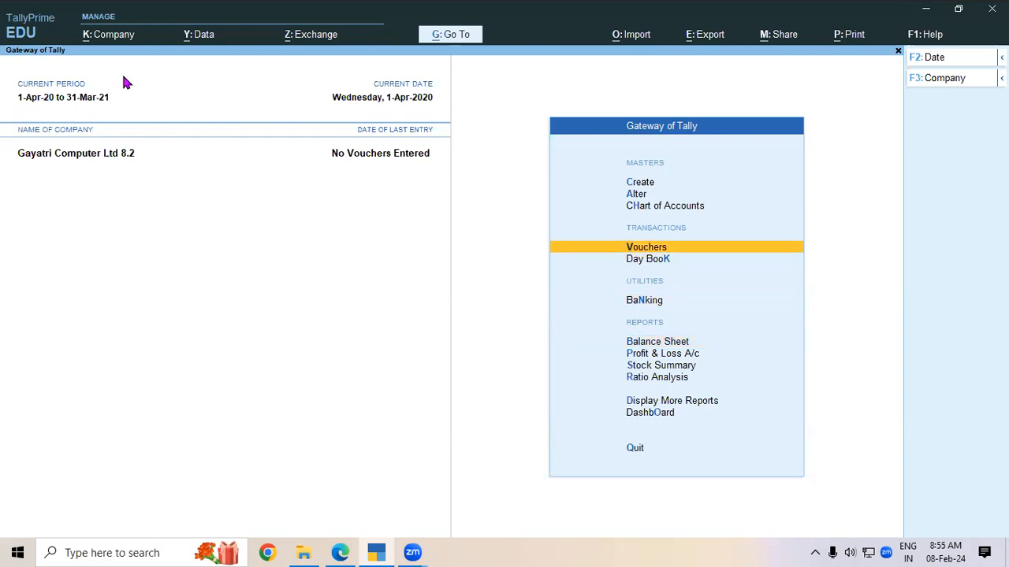
{"action": "key", "text": "Return"}
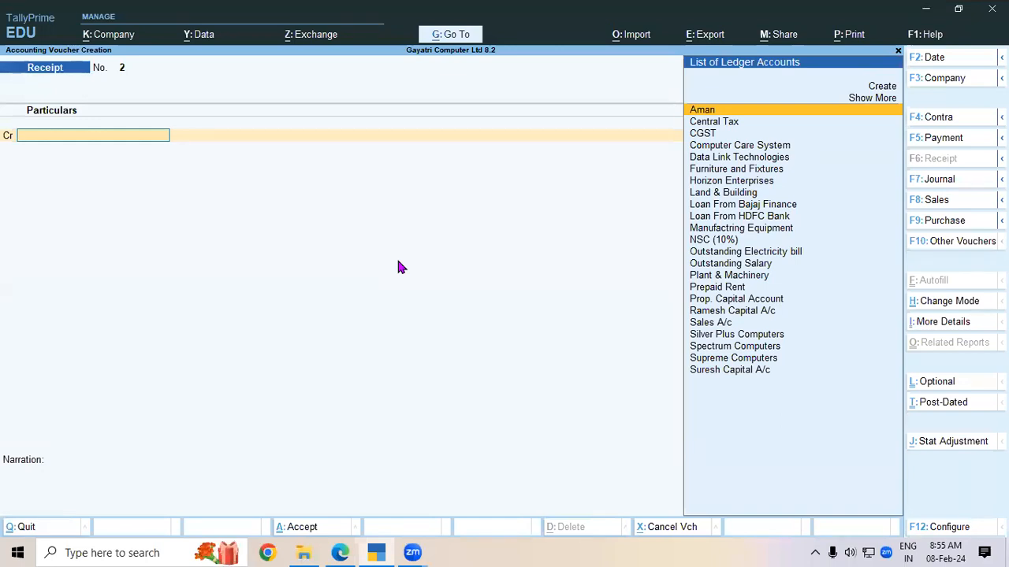
{"action": "left_click", "coordinate": [948, 303]}
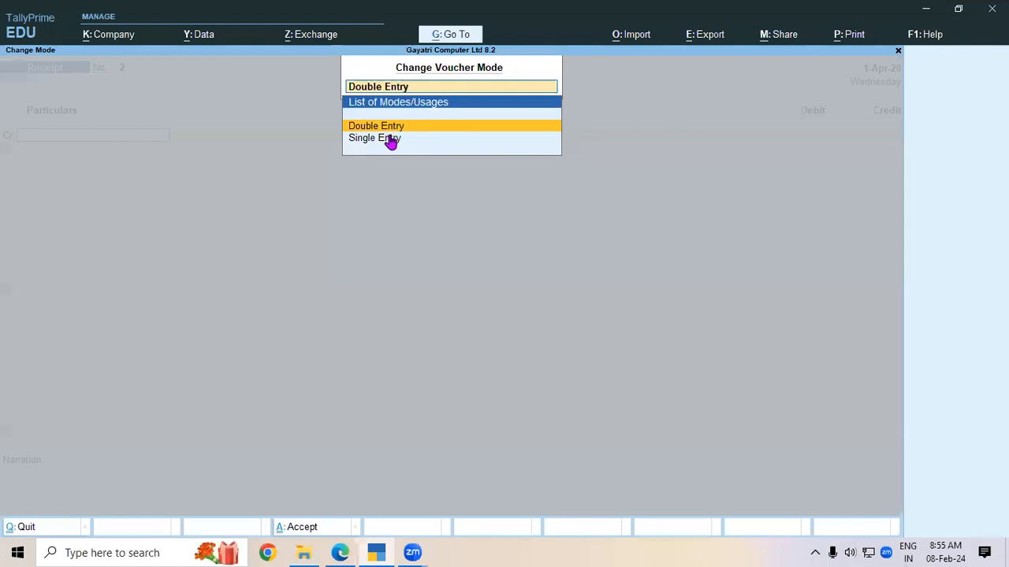
{"action": "left_click", "coordinate": [382, 129]}
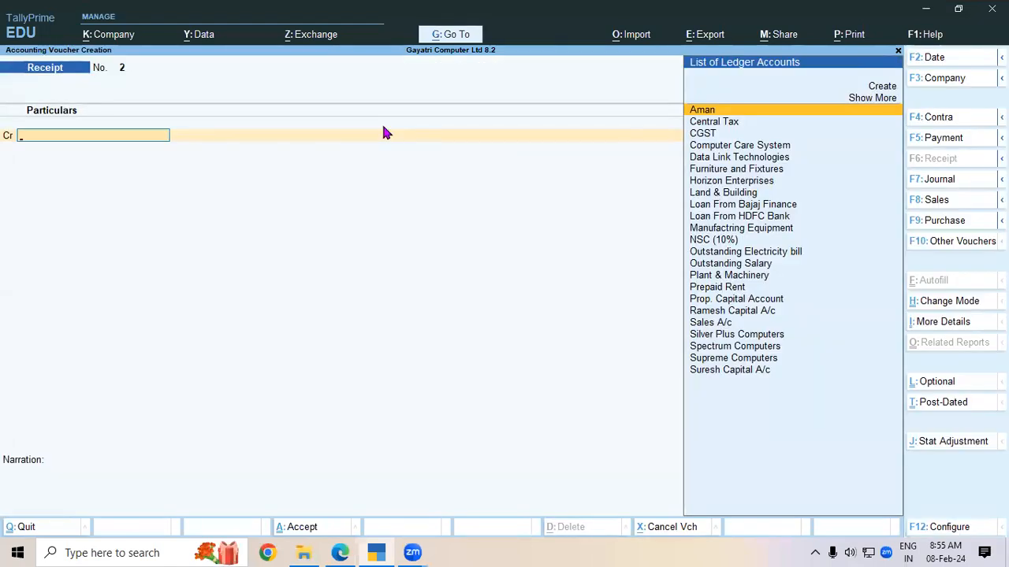
Step: Switch the receipt voucher to Single Entry mode to show its layout and return it to Double Entry mode
{"action": "left_click", "coordinate": [944, 306]}
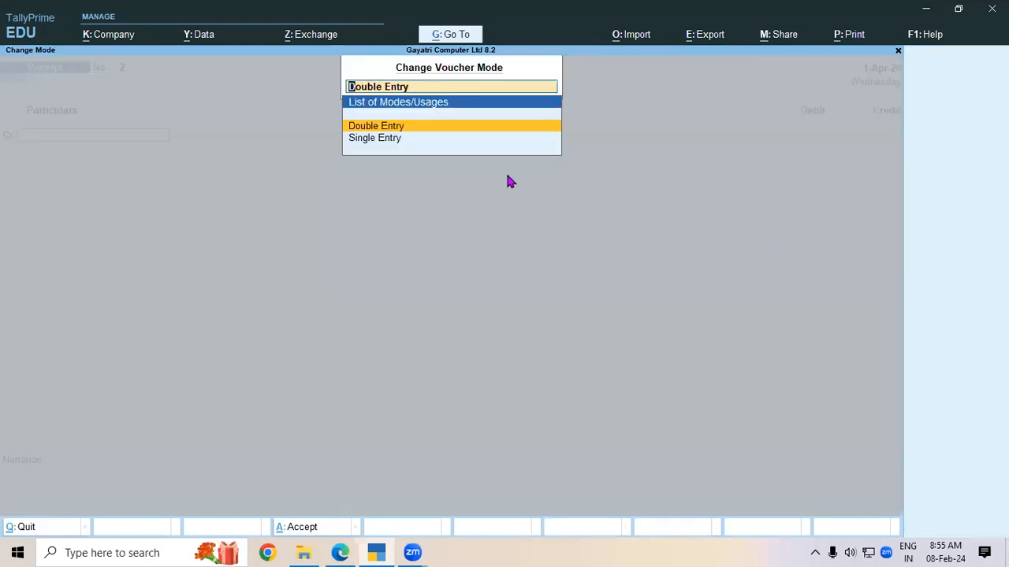
{"action": "left_click", "coordinate": [393, 140]}
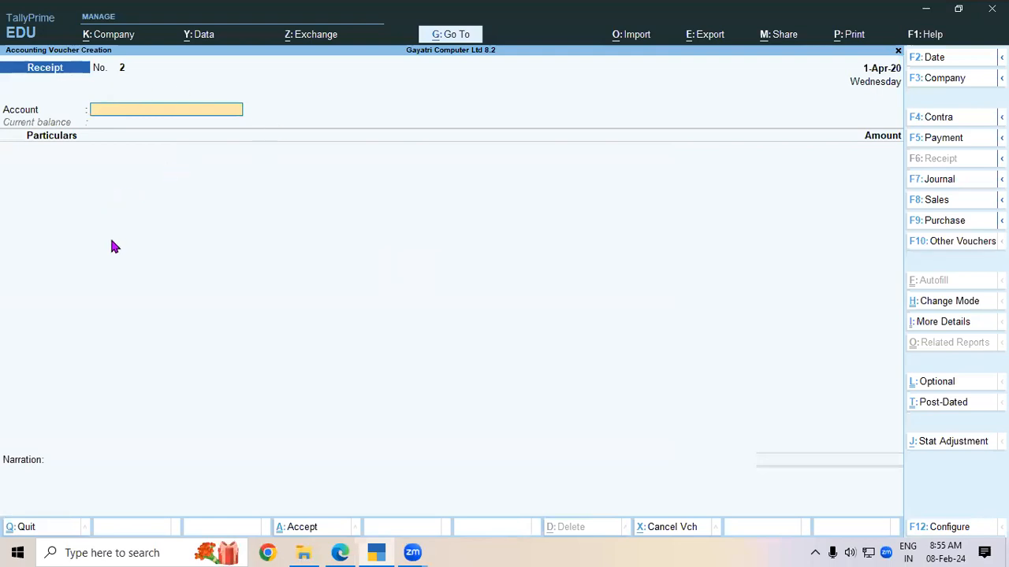
{"action": "left_click", "coordinate": [936, 302]}
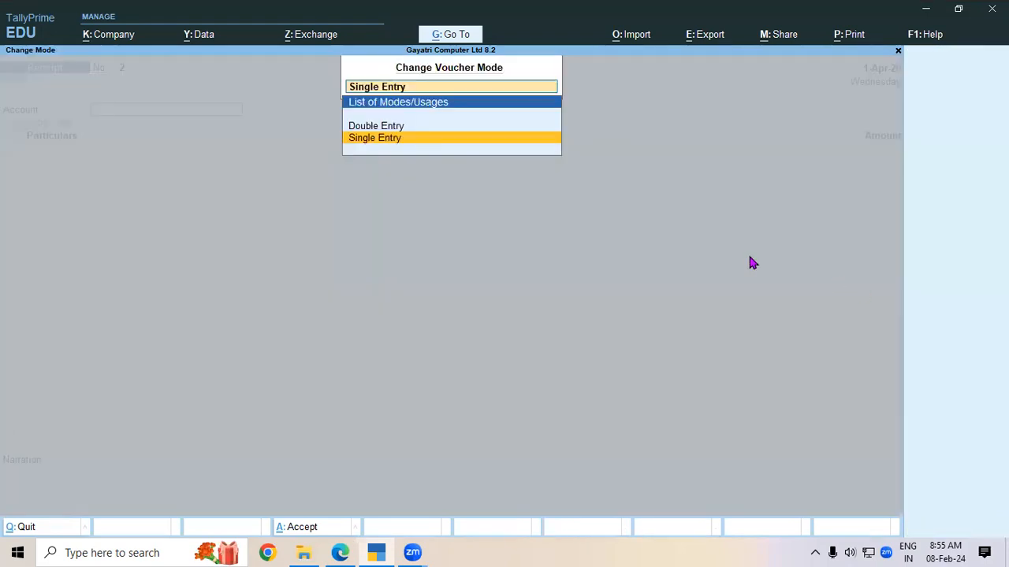
{"action": "left_click", "coordinate": [393, 130]}
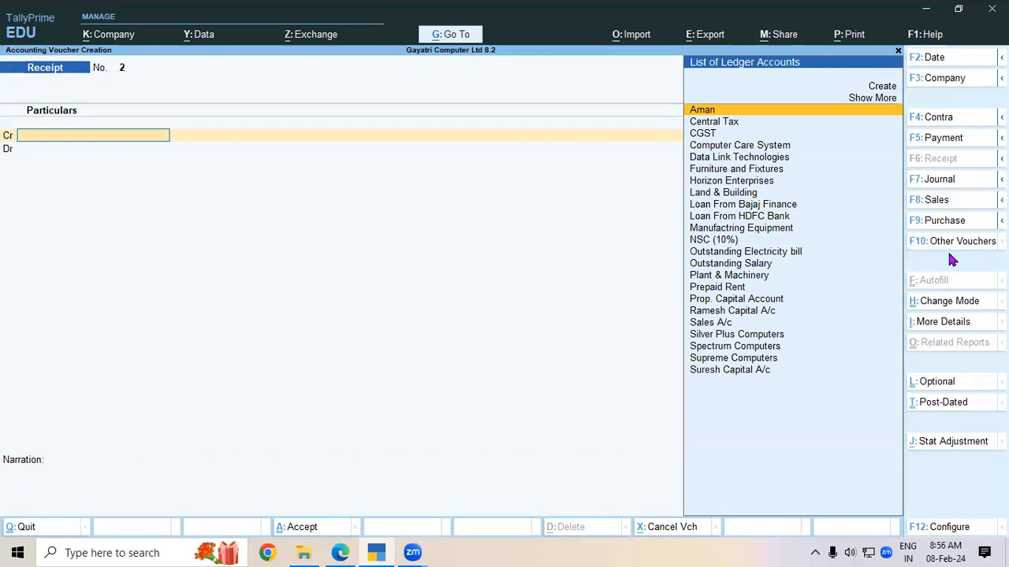
{"action": "left_click", "coordinate": [948, 307]}
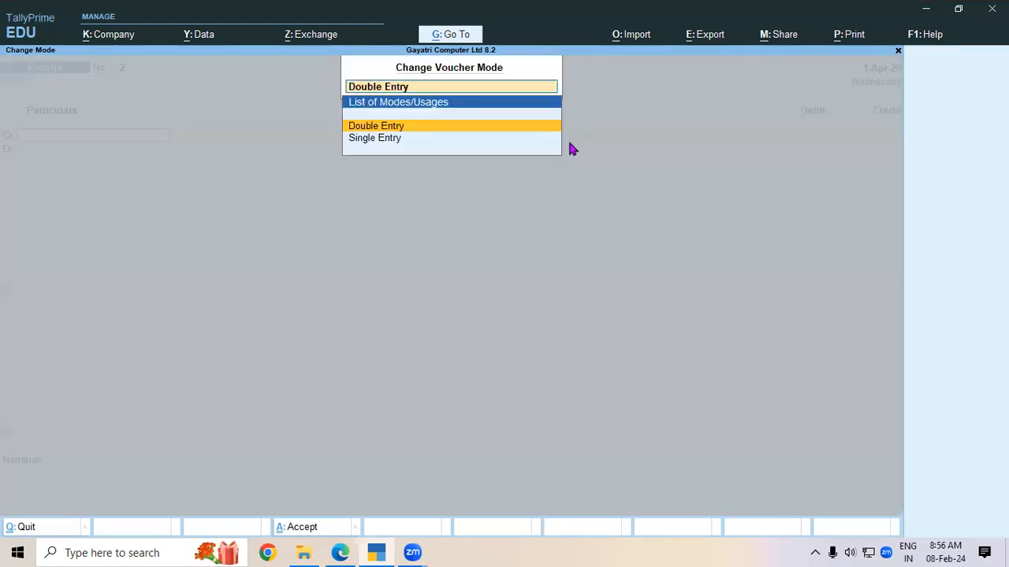
{"action": "key", "text": "Return"}
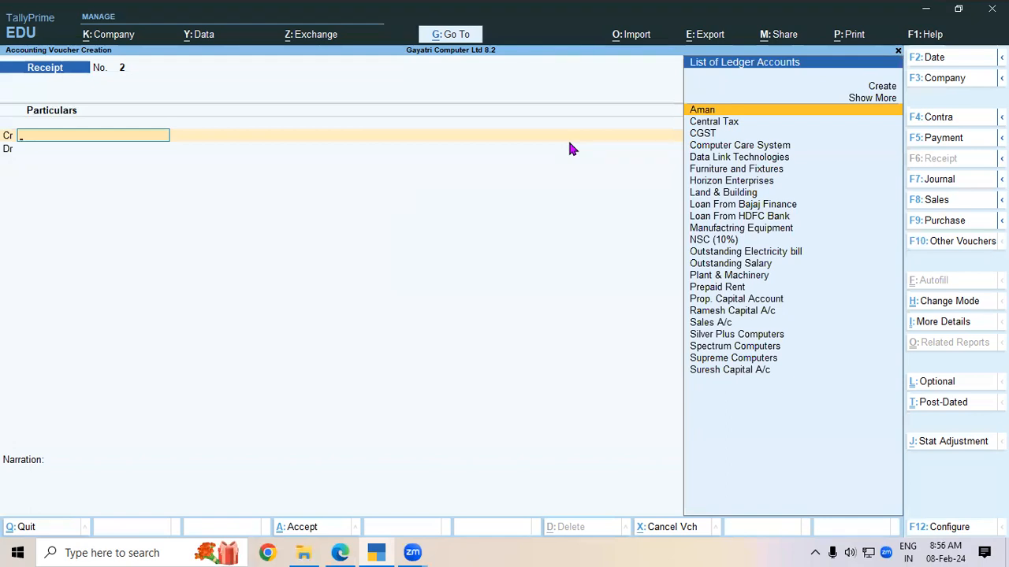
Step: Switch to the PDF notes in Edge and review the double-entry instructions and sample screenshot for the first receipt voucher example
{"action": "key", "text": "alt+Tab"}
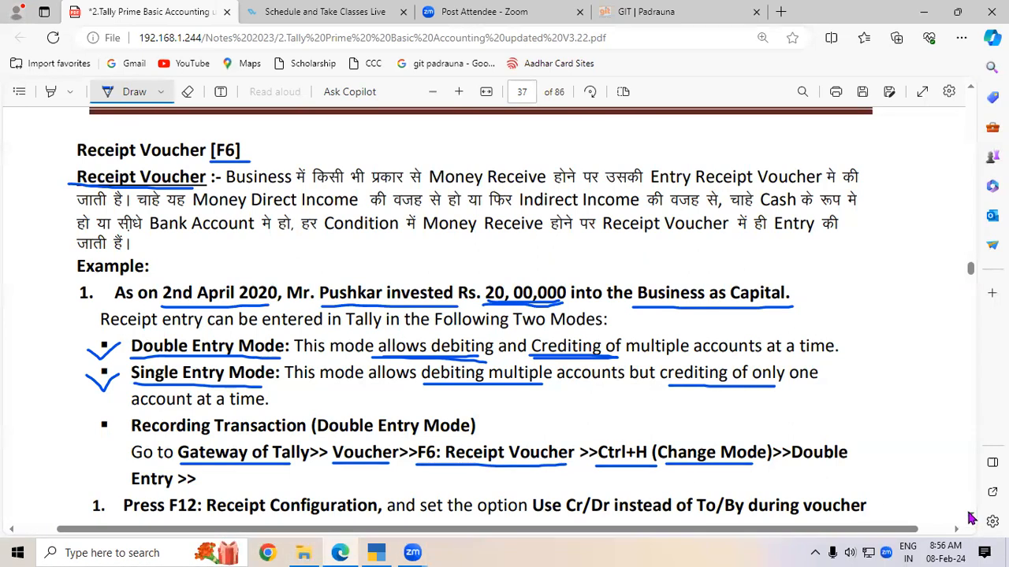
{"action": "scroll", "coordinate": [971, 518], "scroll_direction": "down", "scroll_amount": 3}
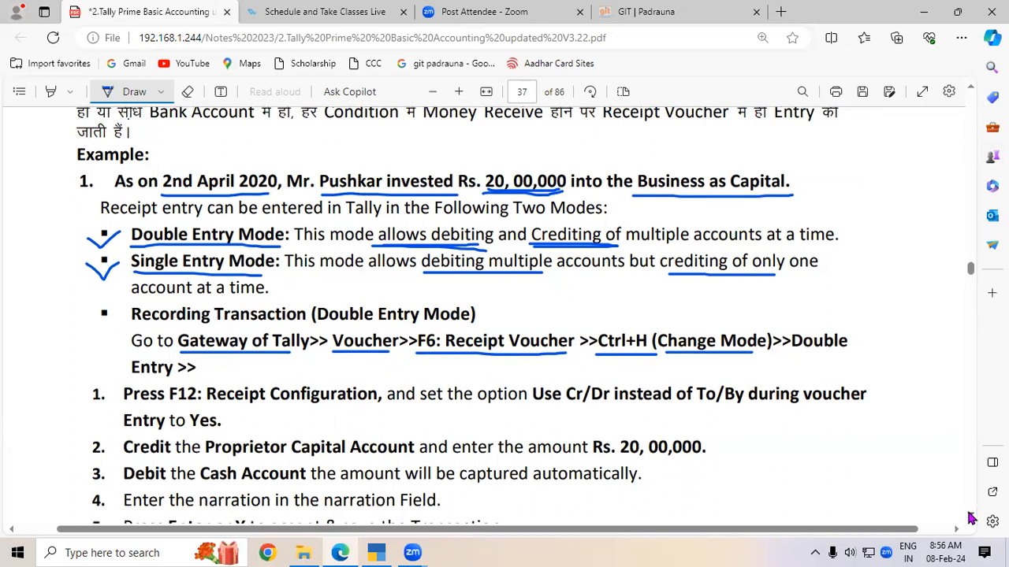
{"action": "scroll", "coordinate": [971, 518], "scroll_direction": "down", "scroll_amount": 2}
{"action": "scroll", "coordinate": [971, 519], "scroll_direction": "down", "scroll_amount": 4}
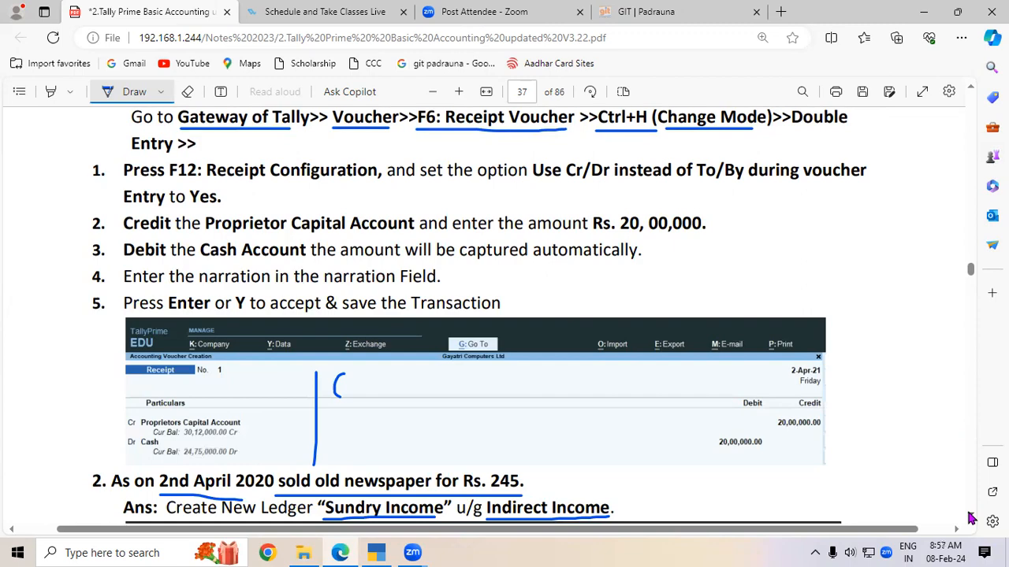
Step: Switch back to TallyPrime and credit Prop. Capital Account with 20,00,000 in the receipt voucher
{"action": "left_click", "coordinate": [375, 552]}
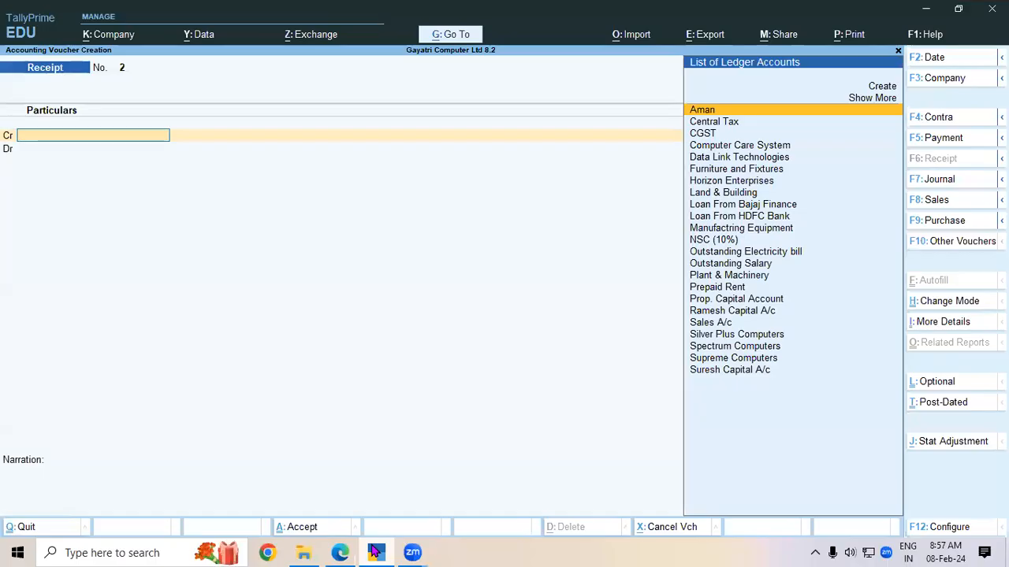
{"action": "type", "text": "Pr"}
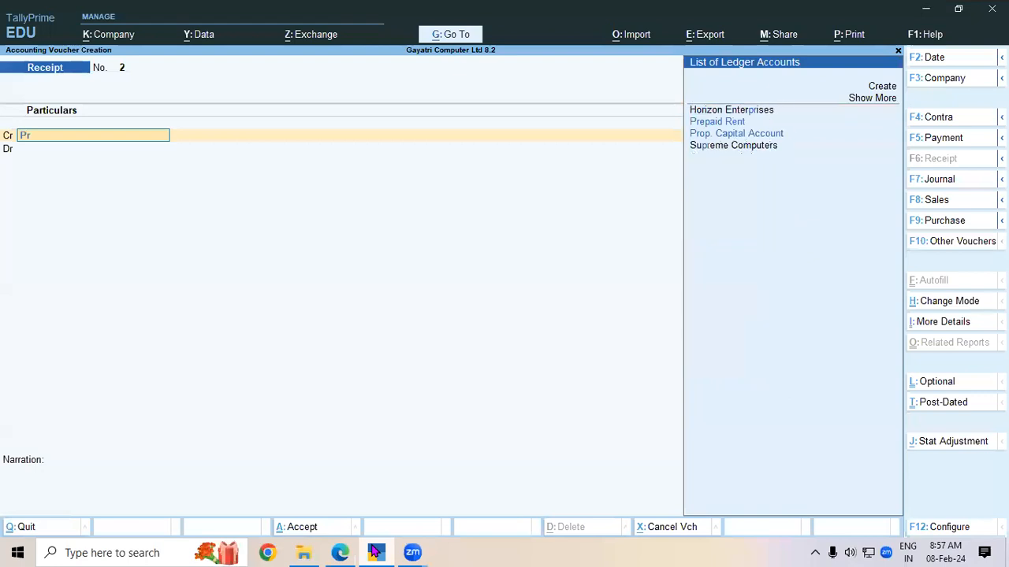
{"action": "key", "text": "Down"}
{"action": "key", "text": "Return"}
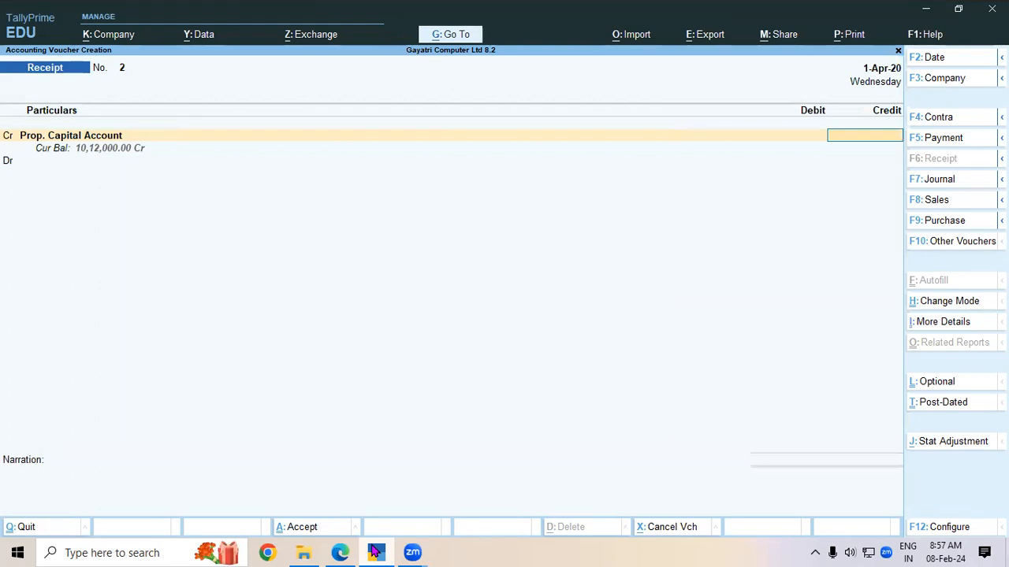
{"action": "type", "text": "20,00,0"}
{"action": "type", "text": "00"}
{"action": "key", "text": "Return"}
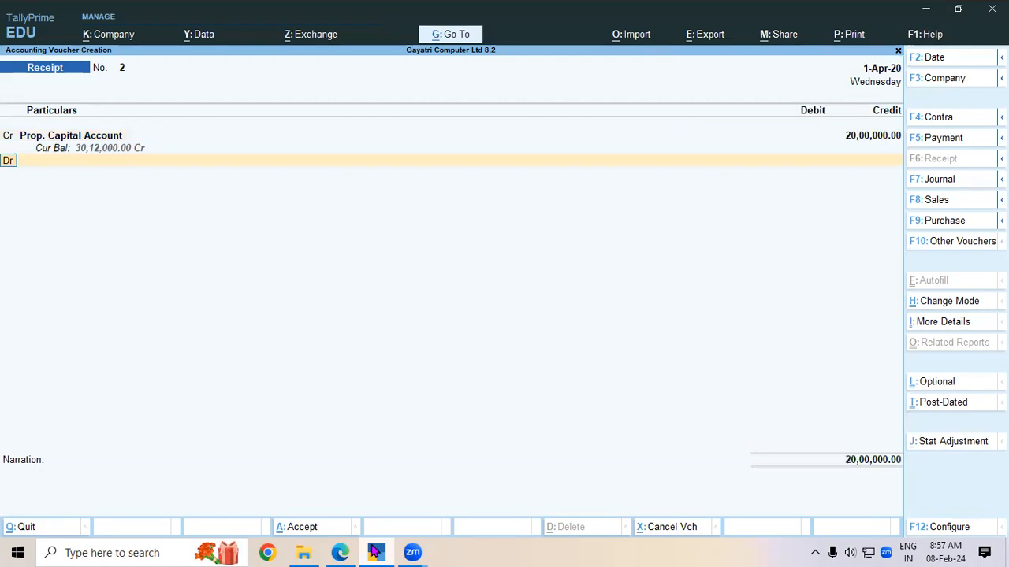
Step: Debit Cash with 20,00,000 in the receipt voucher, and quit the voucher without saving
{"action": "key", "text": "Return"}
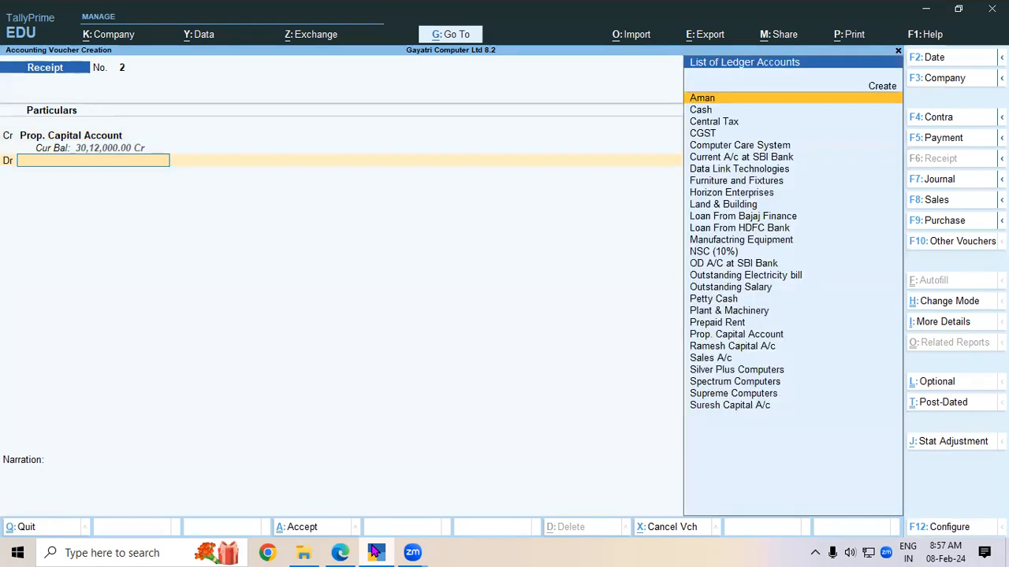
{"action": "key", "text": "Down"}
{"action": "key", "text": "Return"}
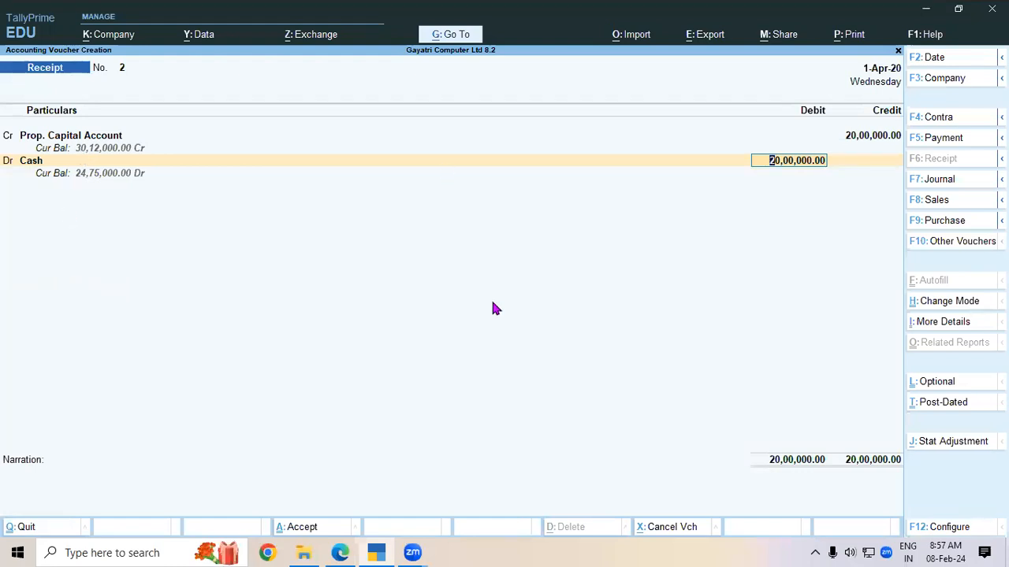
{"action": "key", "text": "Escape"}
{"action": "key", "text": "Escape"}
{"action": "key", "text": "y"}
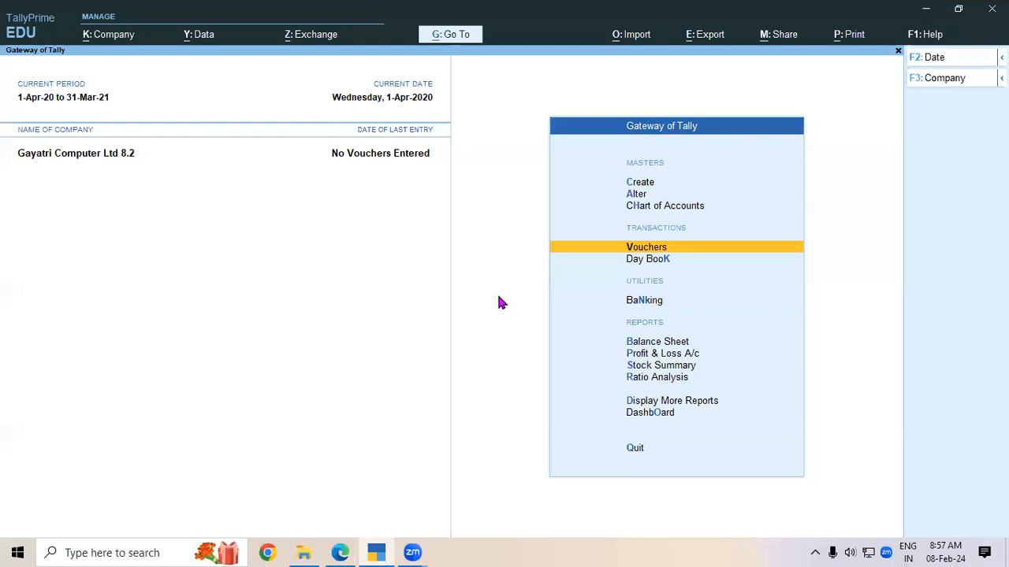
Step: Open a new receipt voucher and credit Prop. Capital Account with 20,00,000
{"action": "key", "text": "Return"}
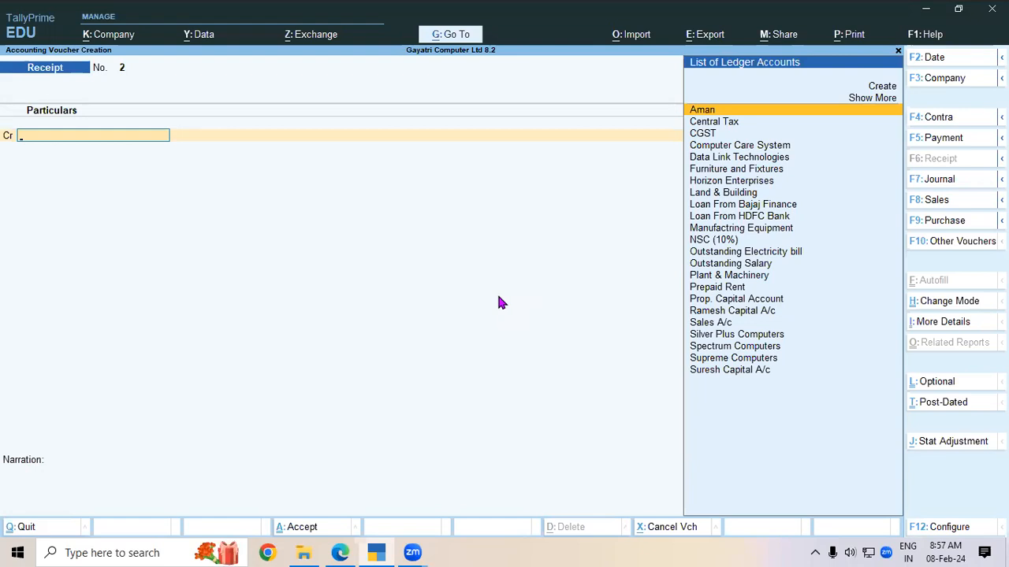
{"action": "type", "text": "Pr"}
{"action": "key", "text": "Down"}
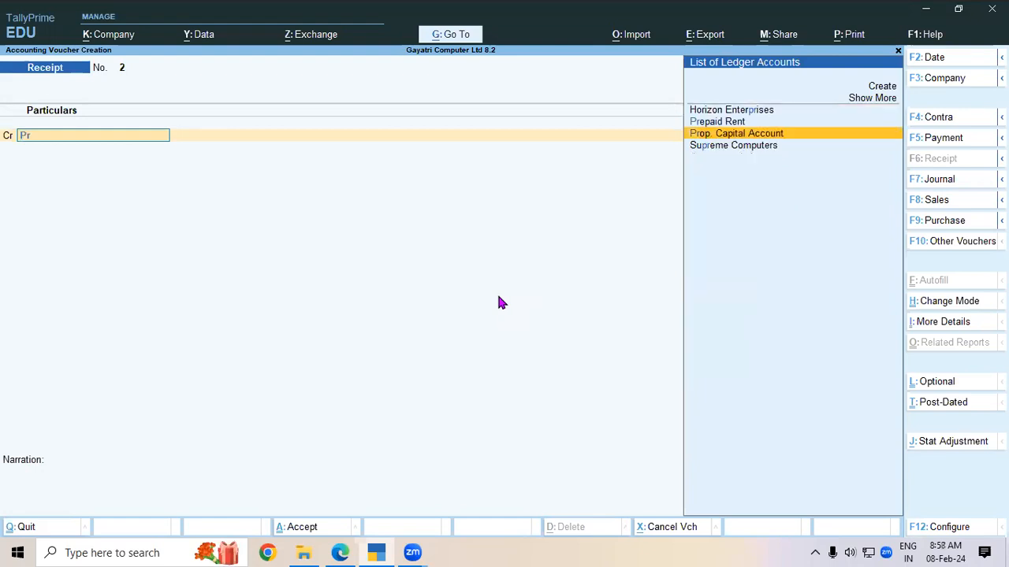
{"action": "key", "text": "Return"}
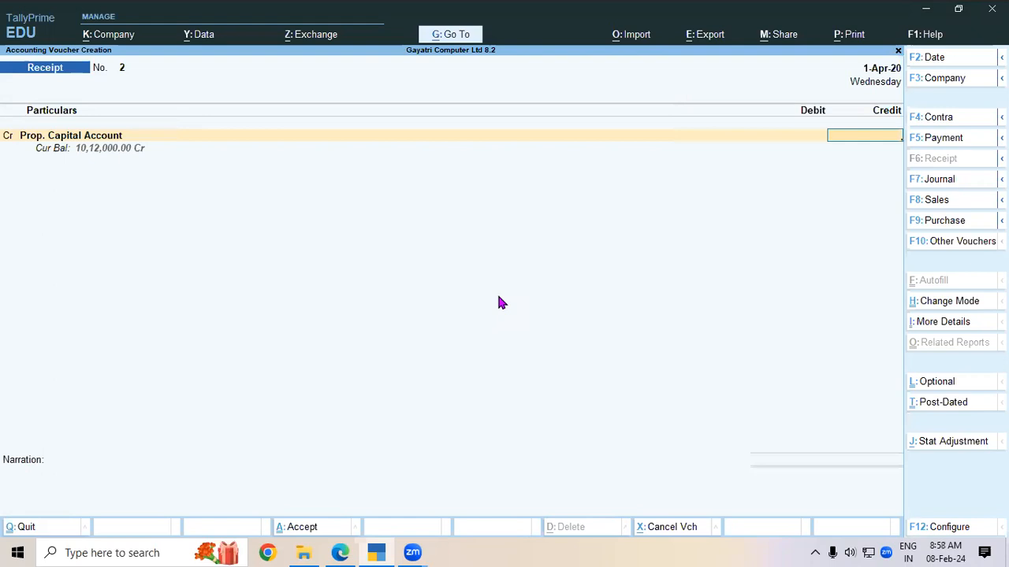
{"action": "type", "text": "20,"}
{"action": "type", "text": "00,"}
{"action": "type", "text": "00"}
{"action": "type", "text": "000"}
{"action": "key", "text": "Return"}
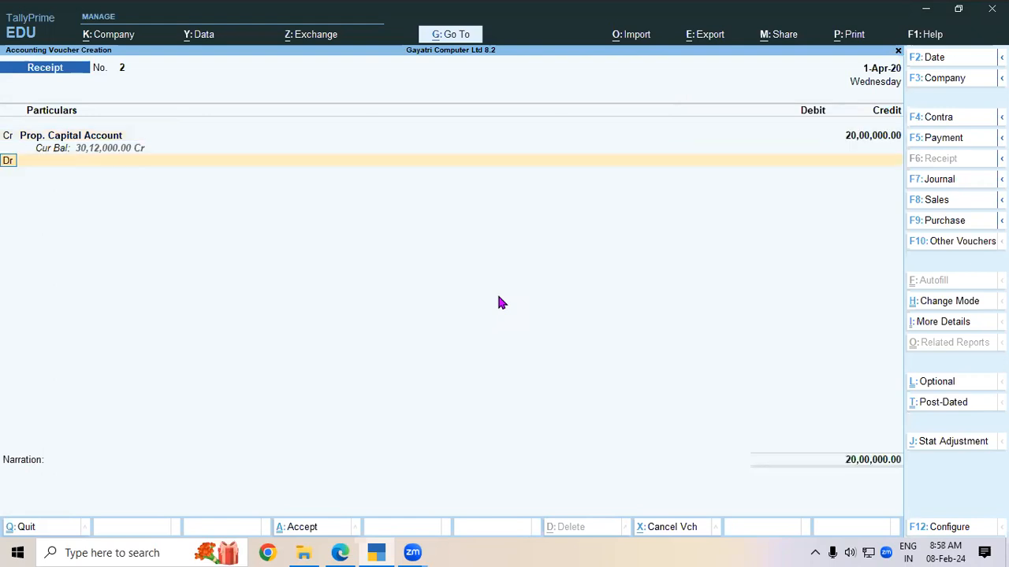
Step: Debit Cash with 20,00,000 and move on to the voucher's narration
{"action": "key", "text": "Return"}
{"action": "key", "text": "Down"}
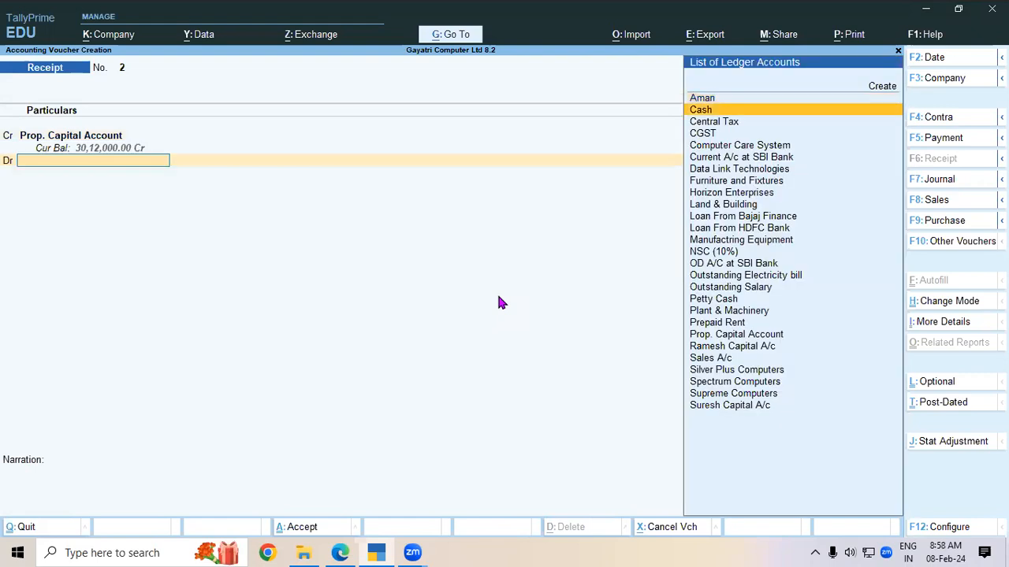
{"action": "key", "text": "Return"}
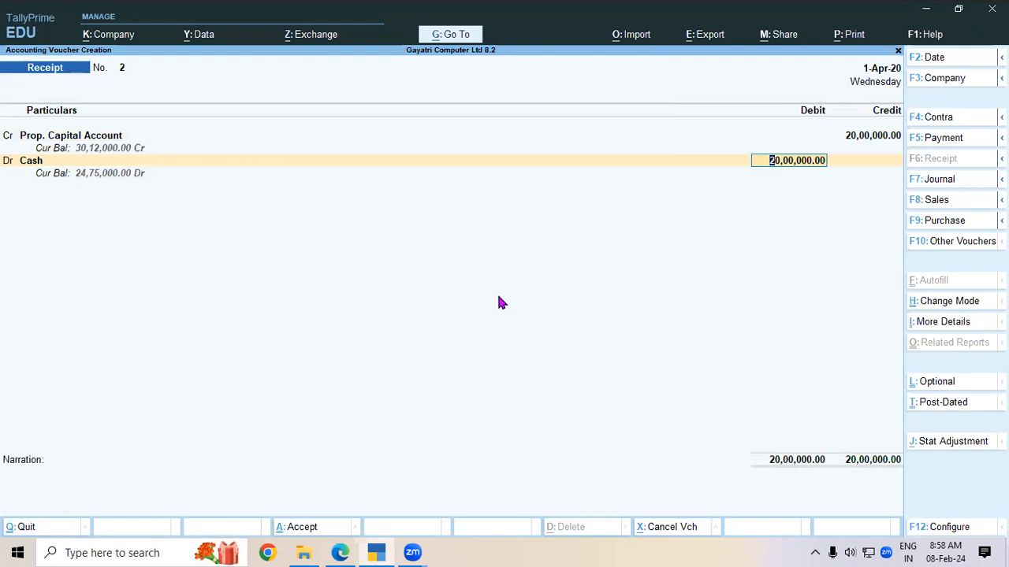
{"action": "key", "text": "Return"}
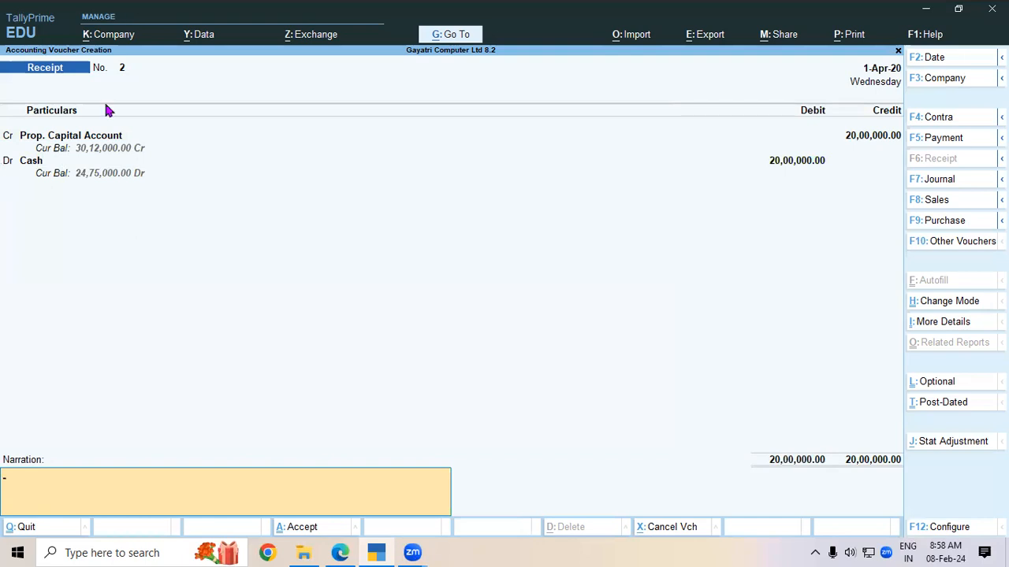
Step: Set "Use Cr/Dr instead of To/By during voucher entry" to No in the voucher configuration and accept it
{"action": "left_click", "coordinate": [944, 528]}
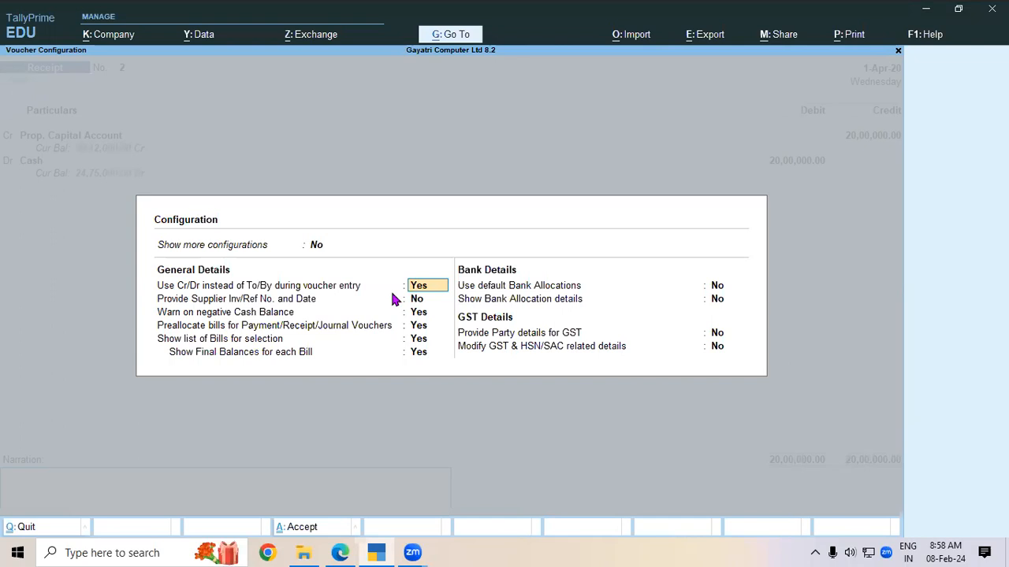
{"action": "type", "text": "n"}
{"action": "key", "text": "Return"}
{"action": "key", "text": "ctrl"}
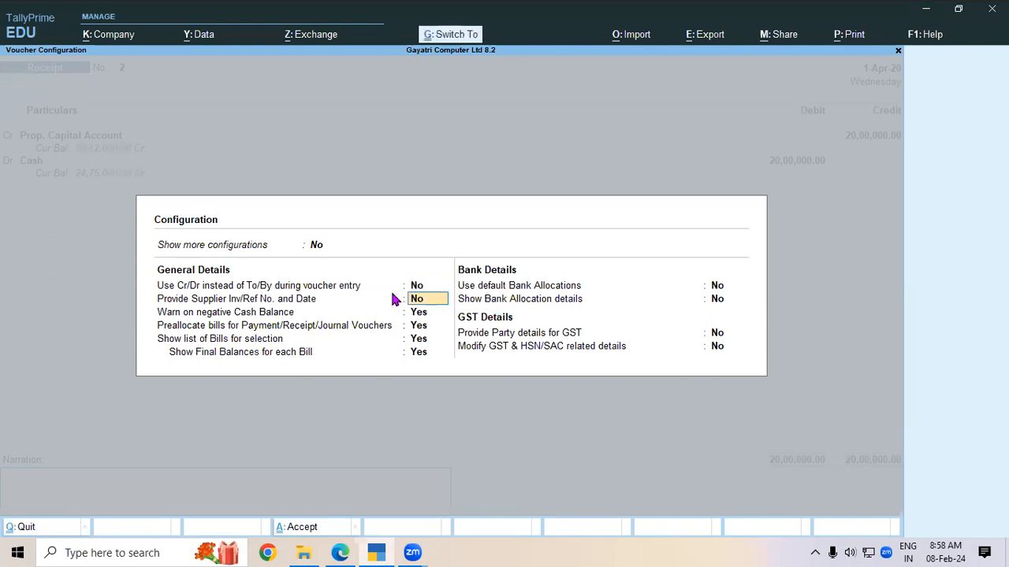
{"action": "key", "text": "ctrl+a"}
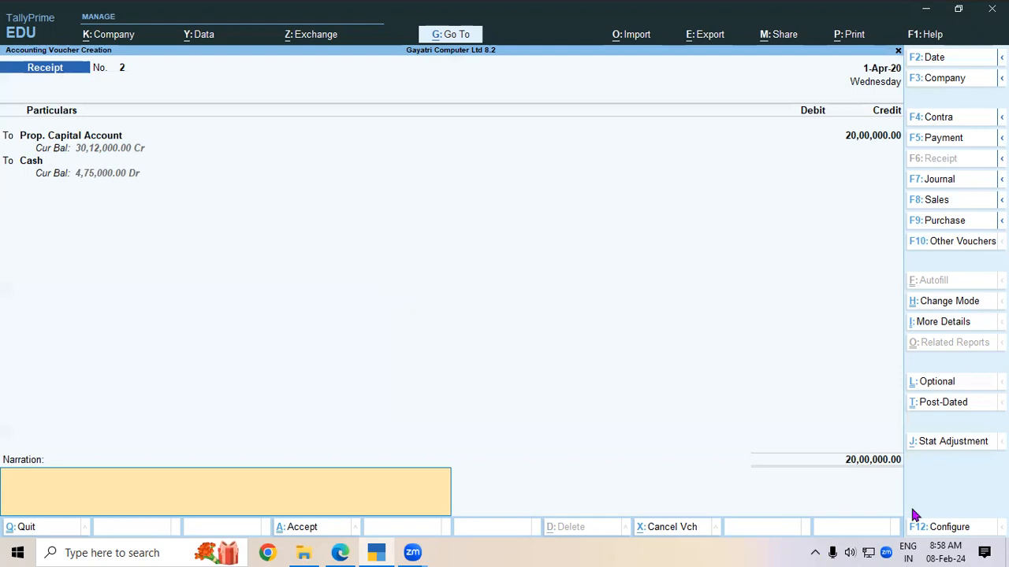
Step: Set "Use Cr/Dr instead of To/By during voucher entry" to Yes, accept the configuration, and quit the voucher without saving
{"action": "left_click", "coordinate": [936, 528]}
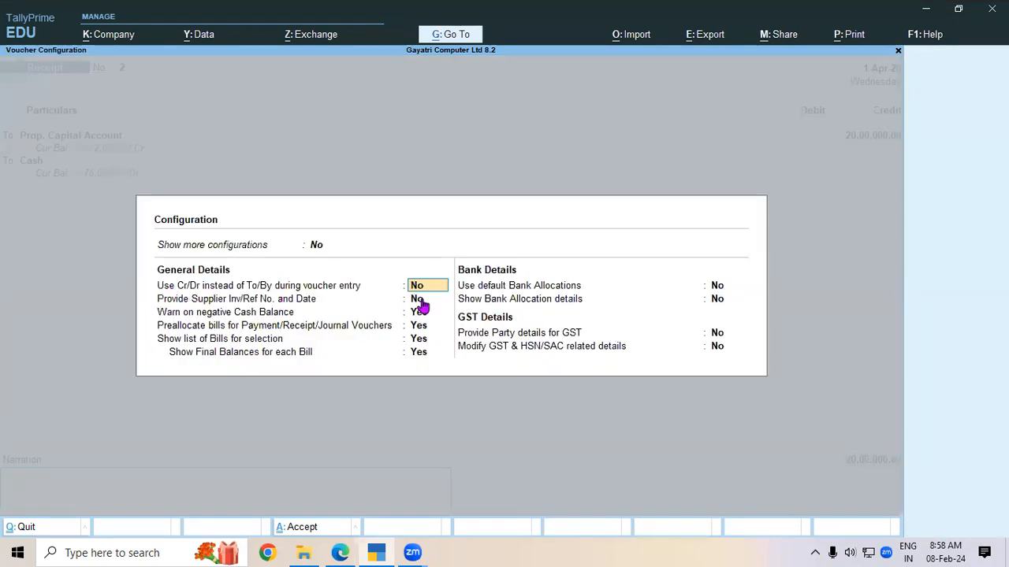
{"action": "type", "text": "y"}
{"action": "key", "text": "Return"}
{"action": "key", "text": "ctrl+a"}
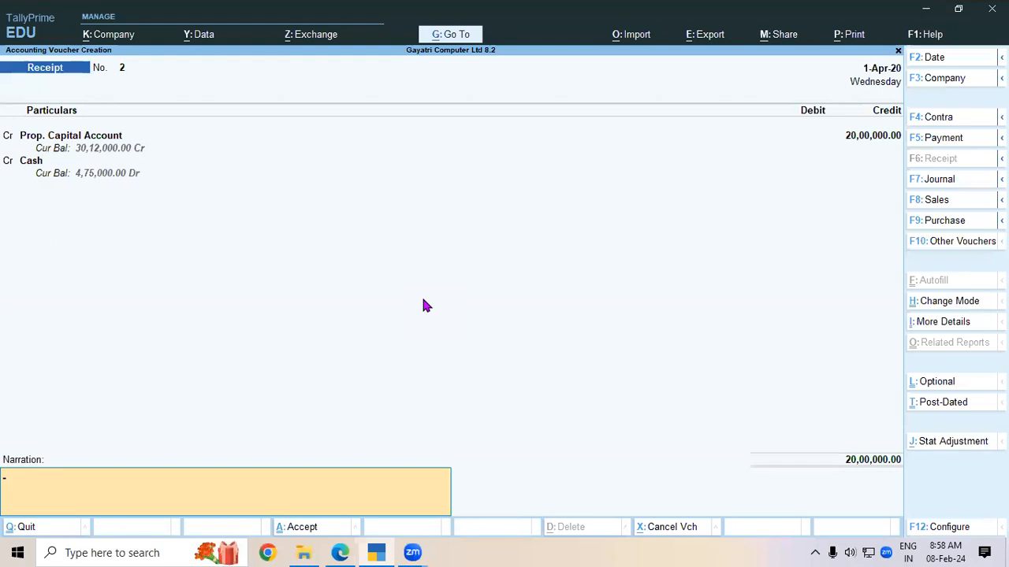
{"action": "key", "text": "Escape"}
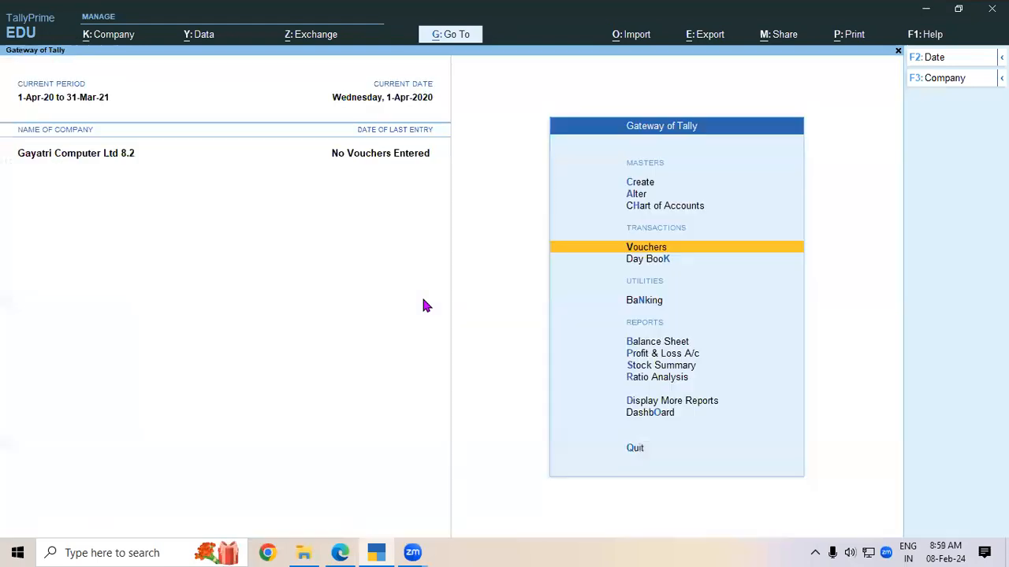
Step: Open a new receipt voucher and check the Cr/Dr option in its voucher configuration
{"action": "key", "text": "Return"}
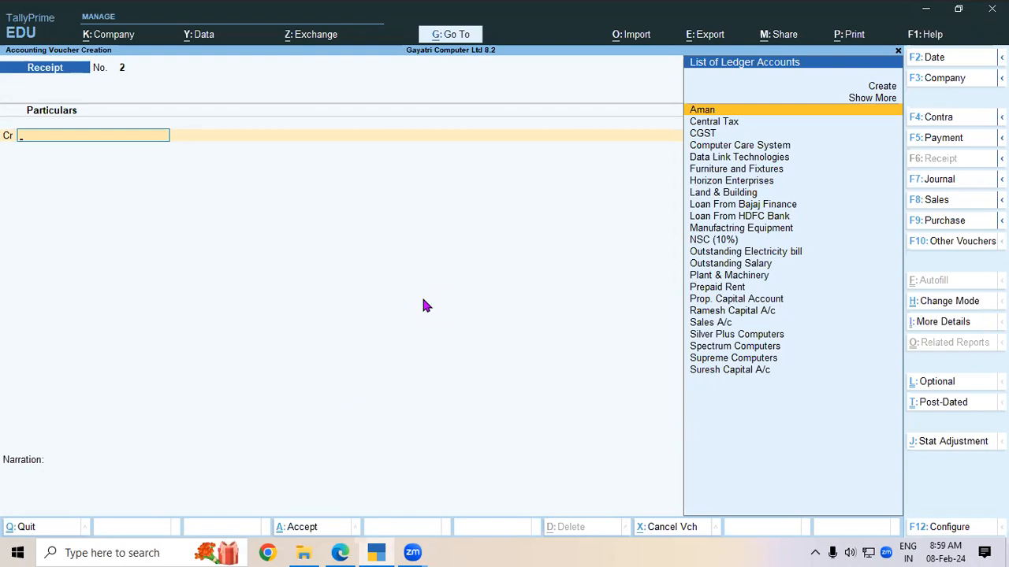
{"action": "left_click", "coordinate": [932, 530]}
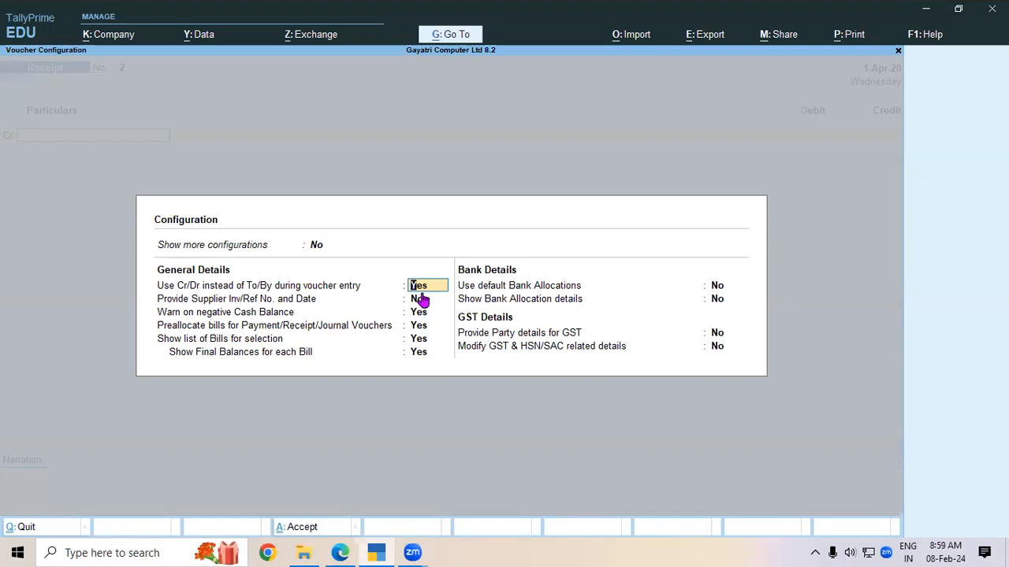
{"action": "key", "text": "ctrl+a"}
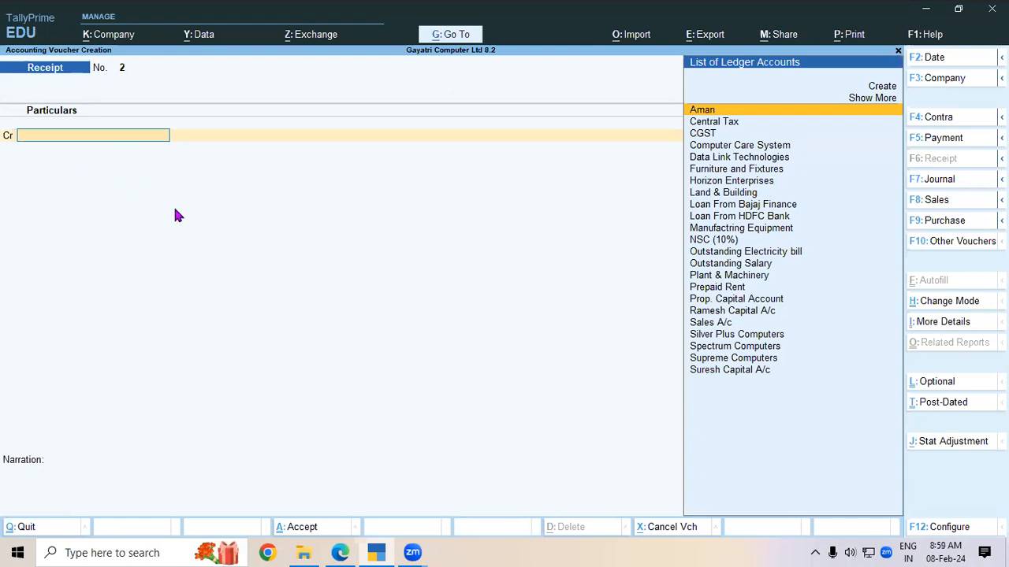
Step: Credit Prop. Capital Account with 20,00,000 in the receipt voucher
{"action": "type", "text": "Pr"}
{"action": "key", "text": "Down"}
{"action": "key", "text": "Return"}
{"action": "type", "text": "20000000.00"}
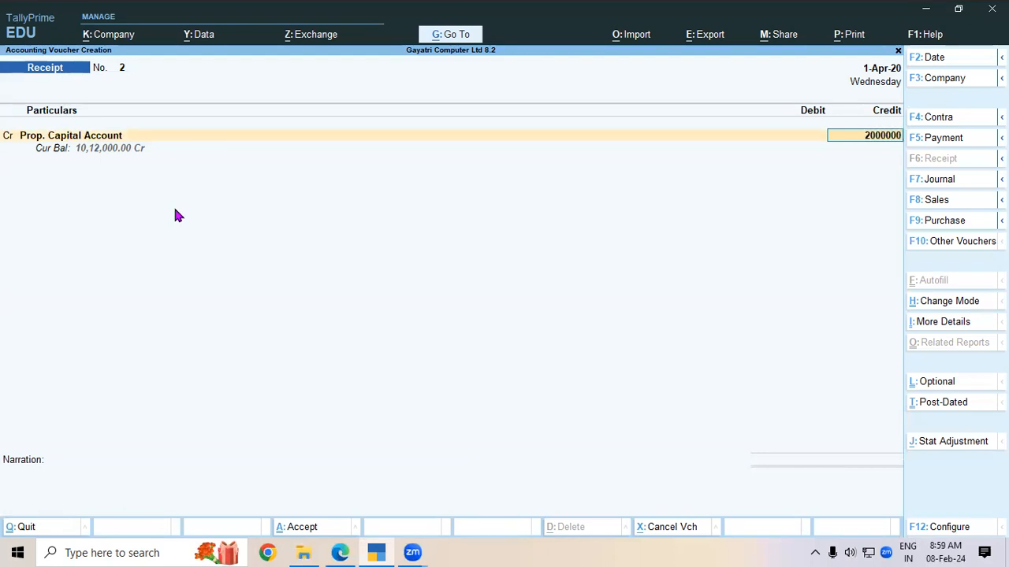
{"action": "key", "text": "Return"}
Step: Debit Cash with 20,00,000, leave the narration blank, and save the receipt voucher
{"action": "key", "text": "d"}
{"action": "key", "text": "Return"}
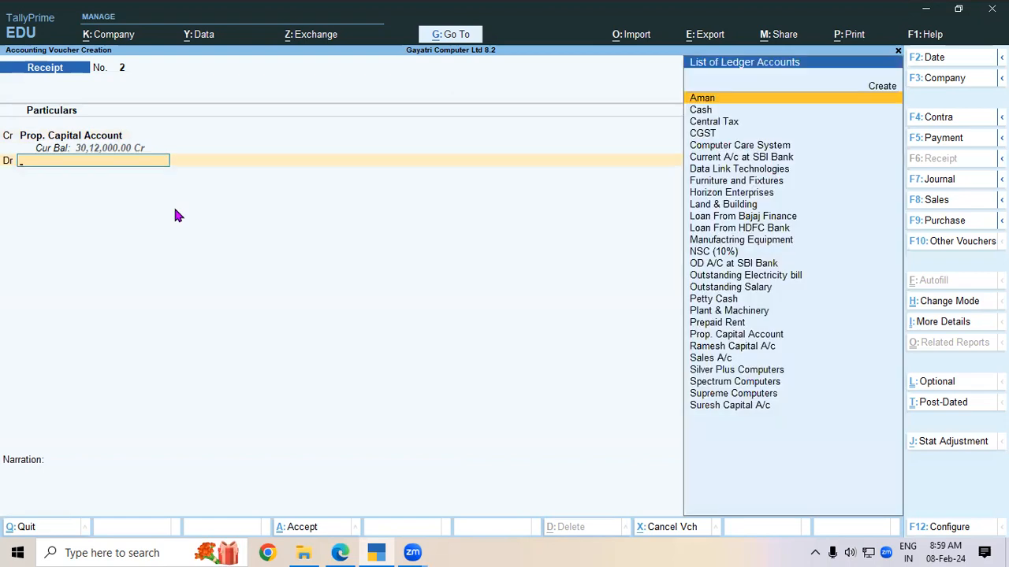
{"action": "type", "text": "c"}
{"action": "key", "text": "Return"}
{"action": "key", "text": "Return"}
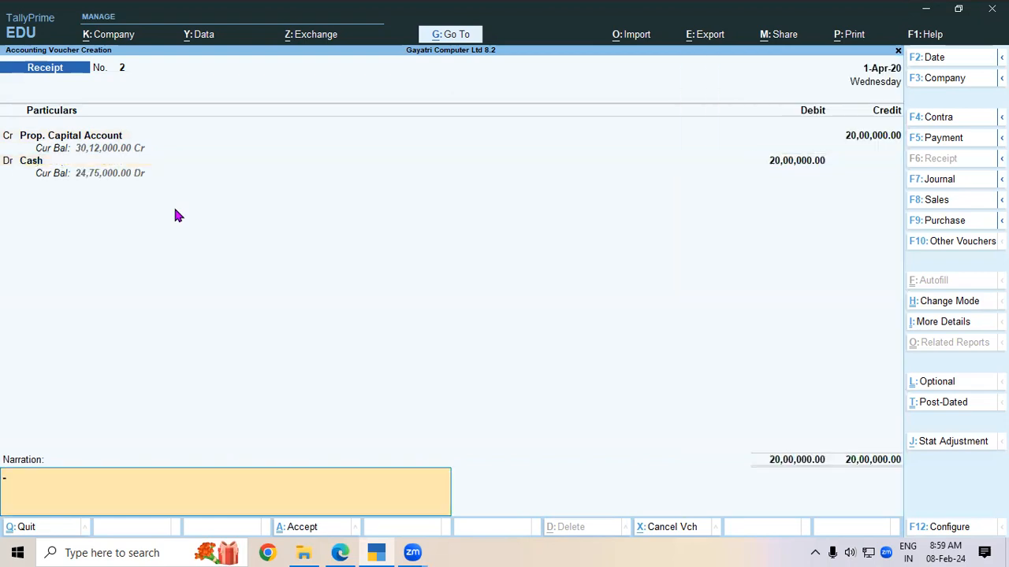
{"action": "key", "text": "Return"}
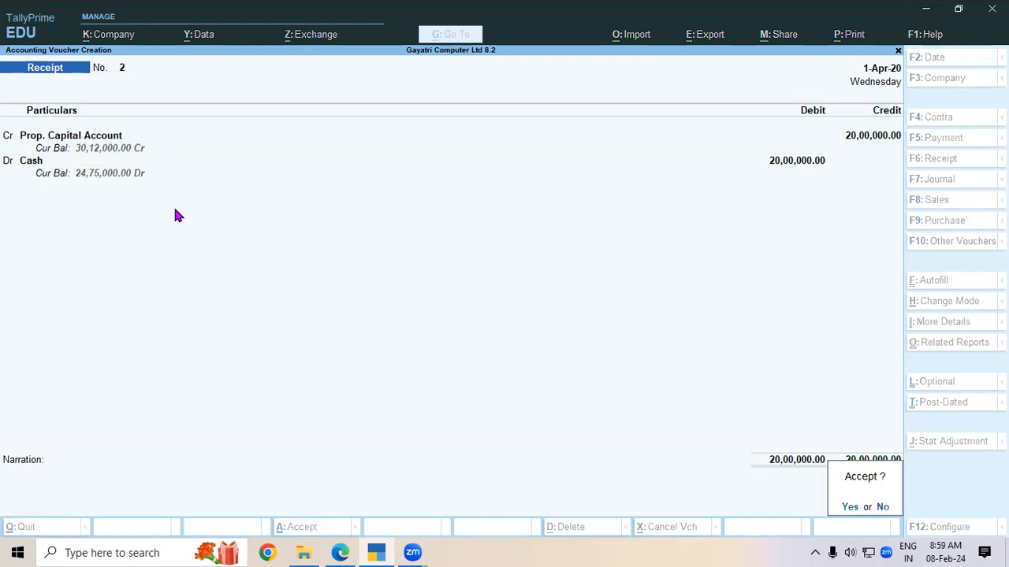
{"action": "key", "text": "Return"}
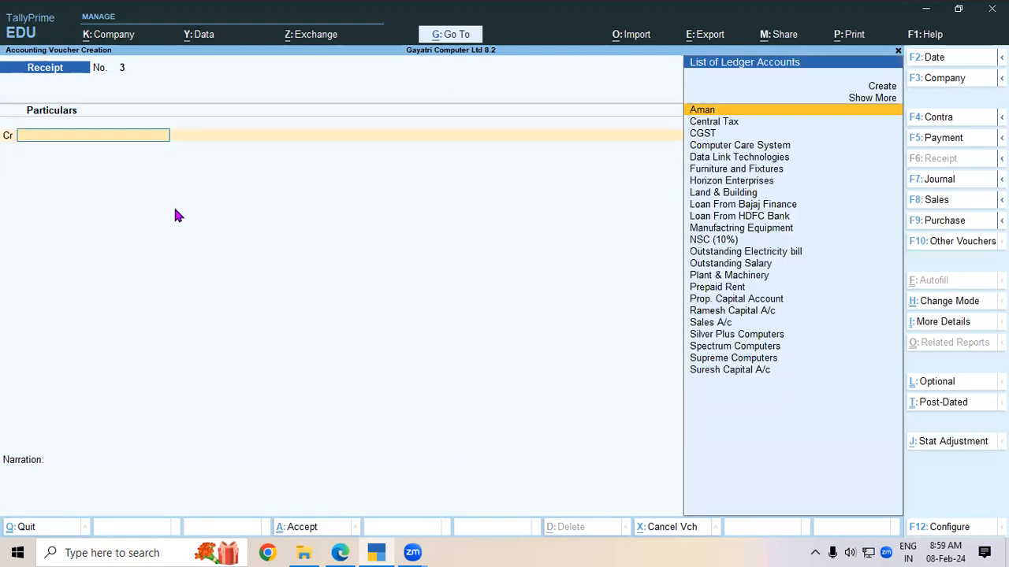
Step: Switch to the PDF notes in Edge, review the Rs. 245 newspaper sale and Rs. 1500 interest examples, and tick the Sundry Income entry
{"action": "key", "text": "alt+Tab"}
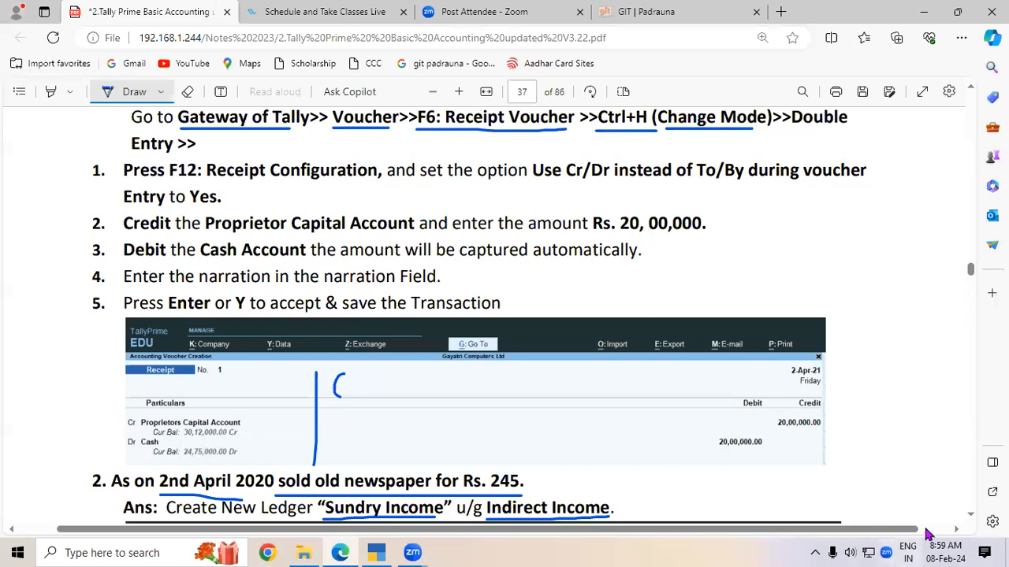
{"action": "scroll", "coordinate": [971, 524], "scroll_direction": "down", "scroll_amount": 3}
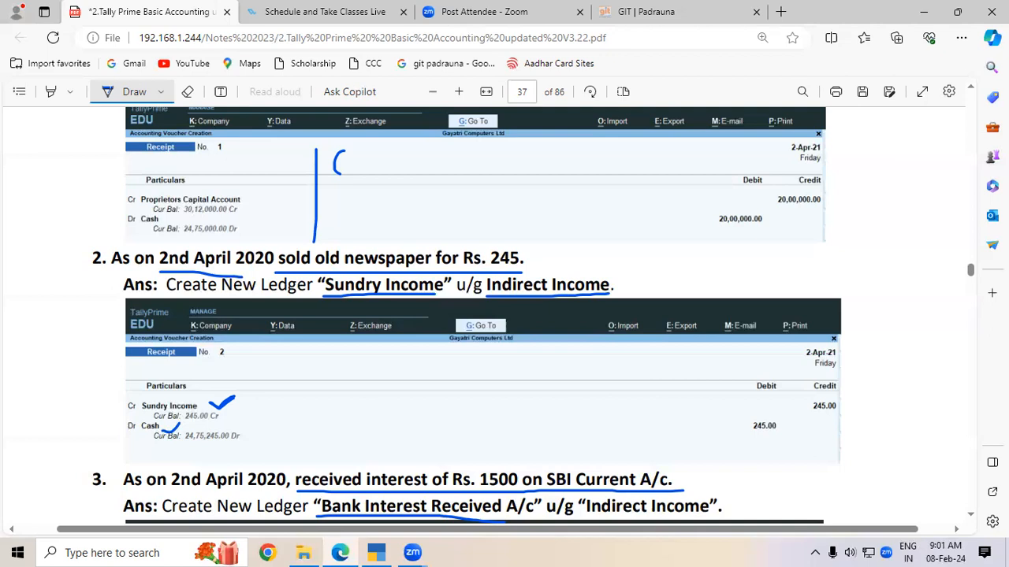
{"action": "left_click", "coordinate": [971, 515]}
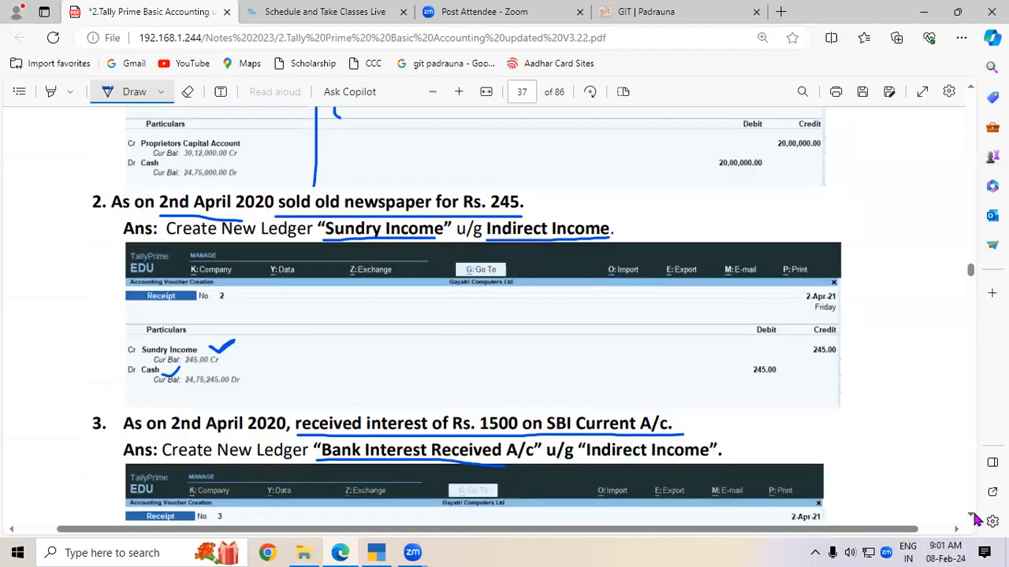
{"action": "left_click", "coordinate": [973, 515]}
{"action": "left_click", "coordinate": [973, 515]}
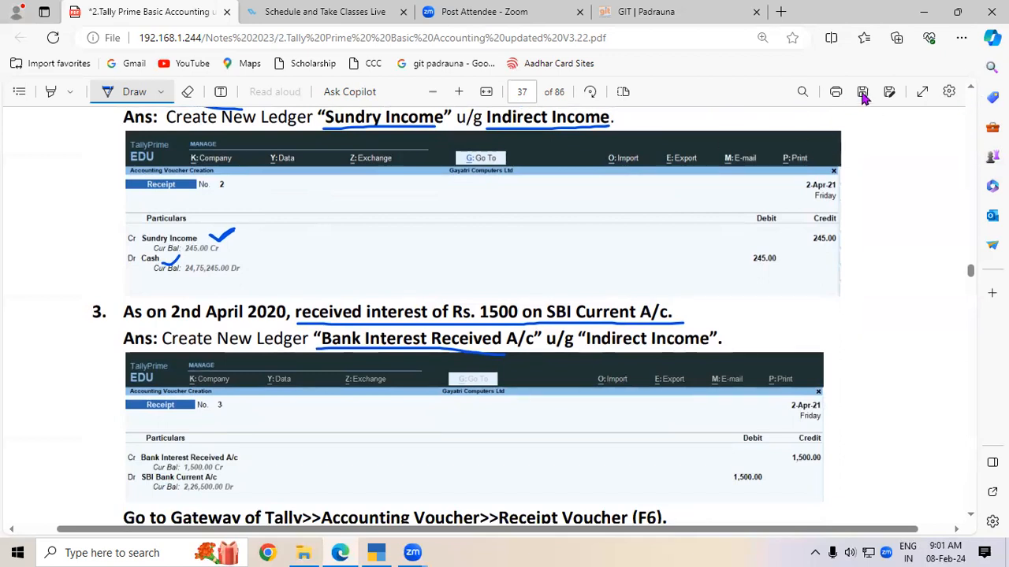
{"action": "left_click", "coordinate": [971, 86]}
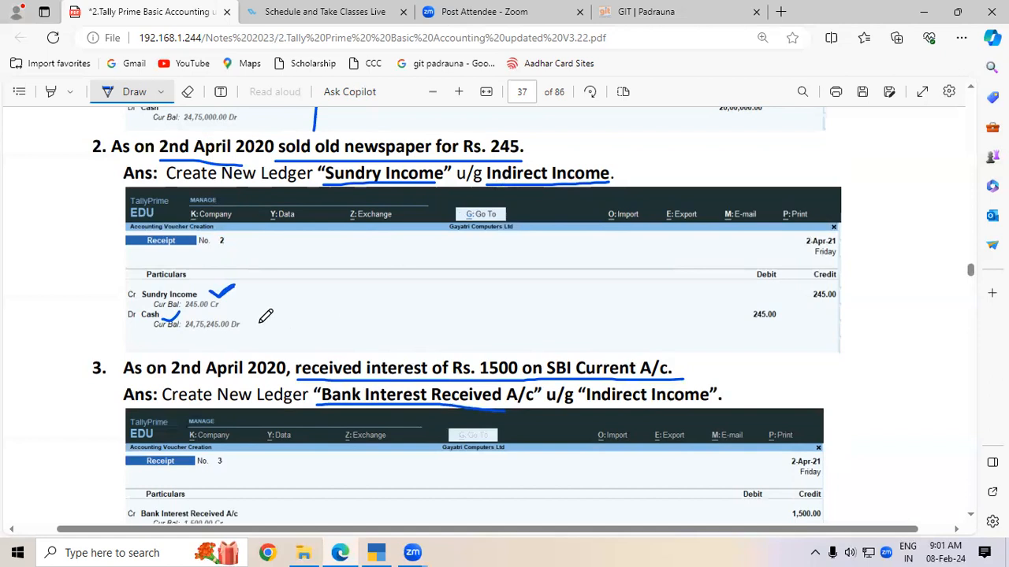
{"action": "left_click_drag", "start_coordinate": [221, 293], "coordinate": [238, 283]}
Step: Switch to TallyPrime and start a new ledger named Sundry Income under the Indirect Incomes group from the receipt voucher
{"action": "left_click", "coordinate": [379, 553]}
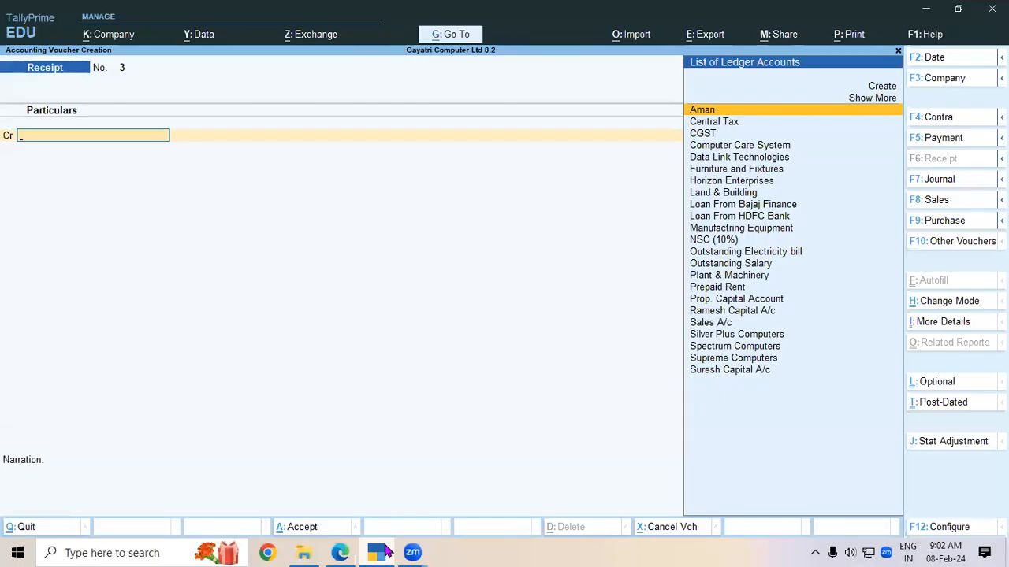
{"action": "key", "text": "alt+c"}
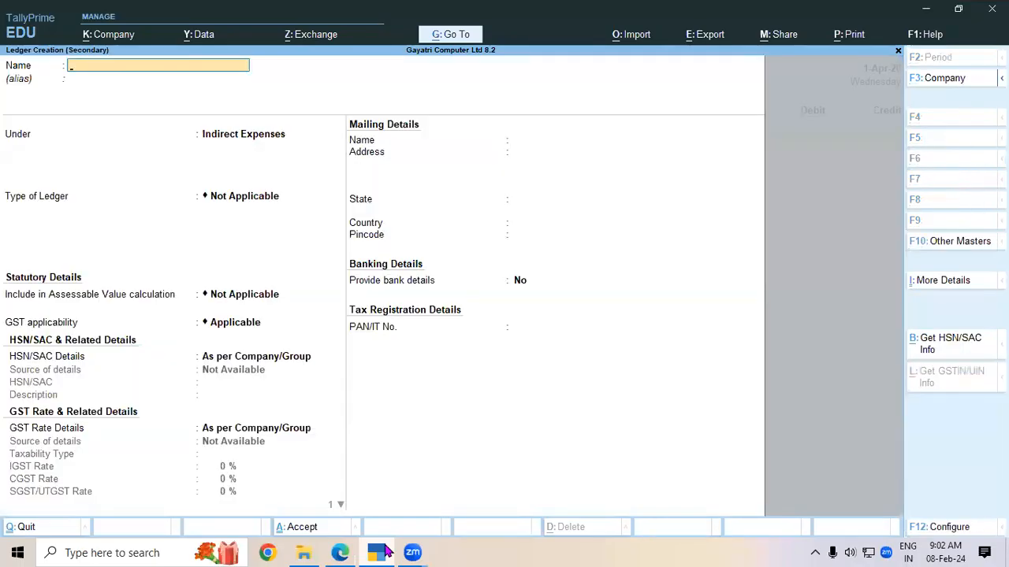
{"action": "type", "text": "Sundry Income"}
{"action": "key", "text": "Return"}
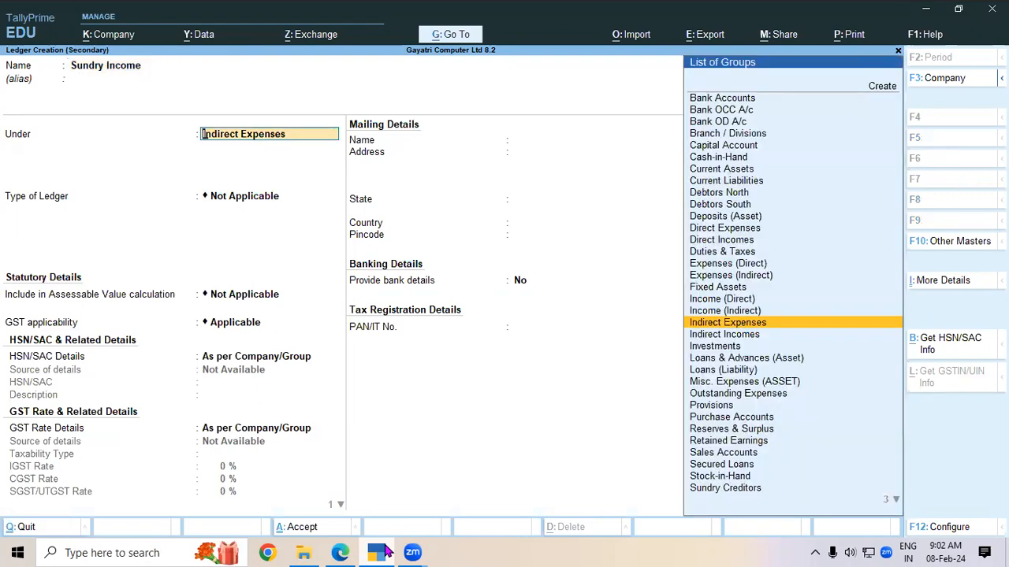
{"action": "type", "text": "In"}
{"action": "key", "text": "Down"}
{"action": "key", "text": "Down"}
{"action": "key", "text": "Down"}
{"action": "key", "text": "Down"}
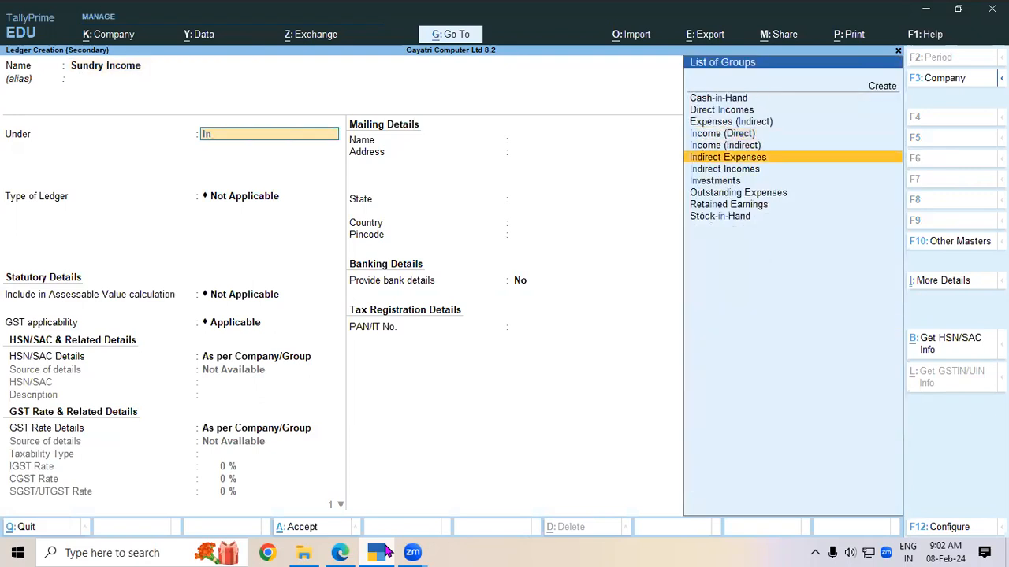
{"action": "key", "text": "Return"}
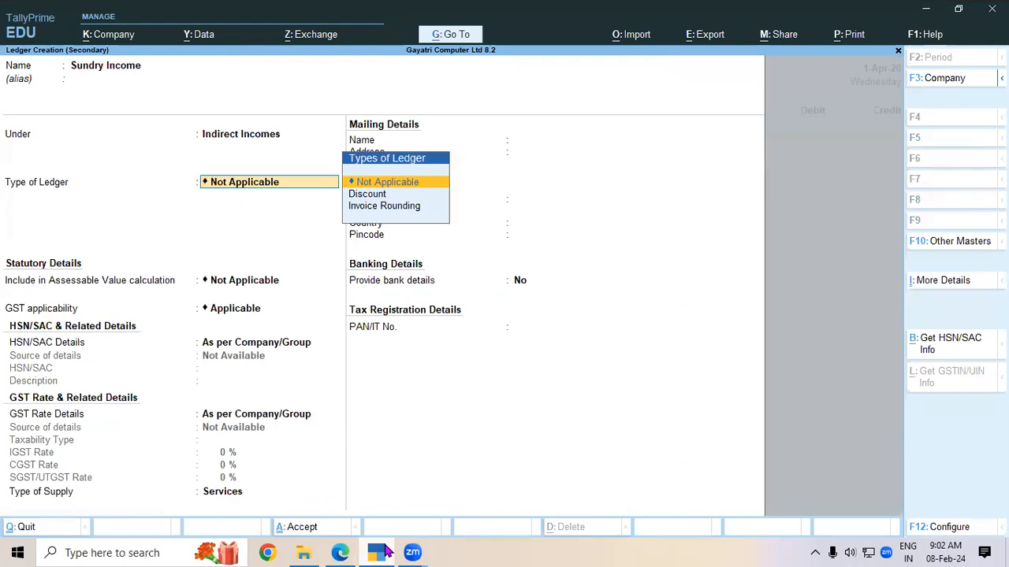
Step: Set the ledger's GST applicability to Not Applicable, keeping its type and assessable value as Not Applicable, and save it
{"action": "key", "text": "Return"}
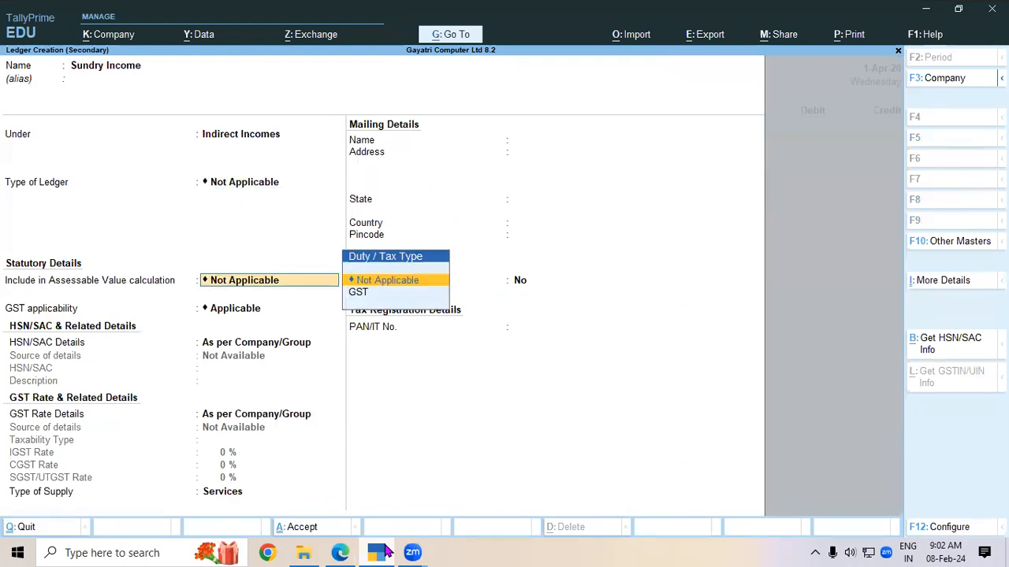
{"action": "key", "text": "Return"}
{"action": "key", "text": "Down"}
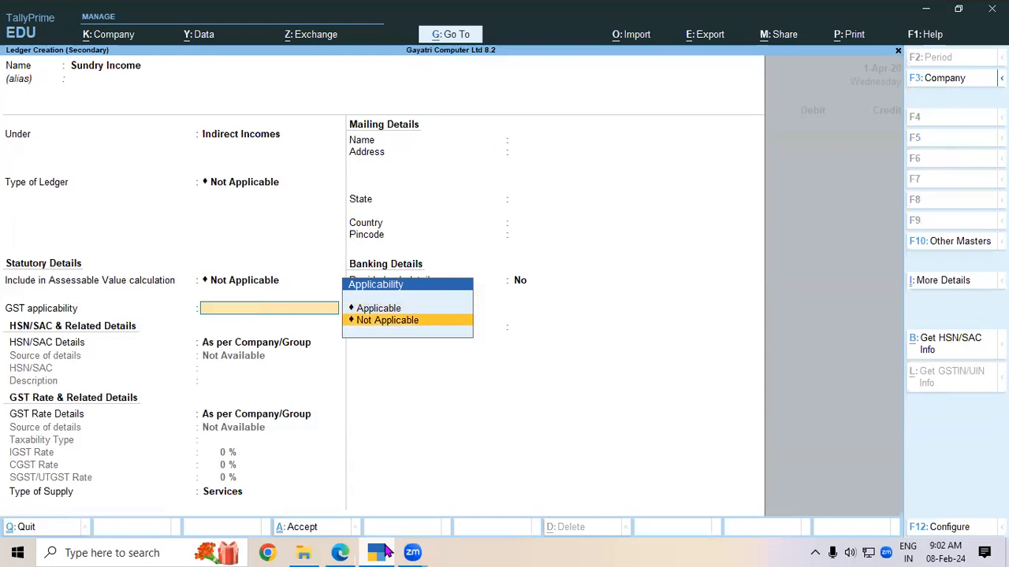
{"action": "key", "text": "Return"}
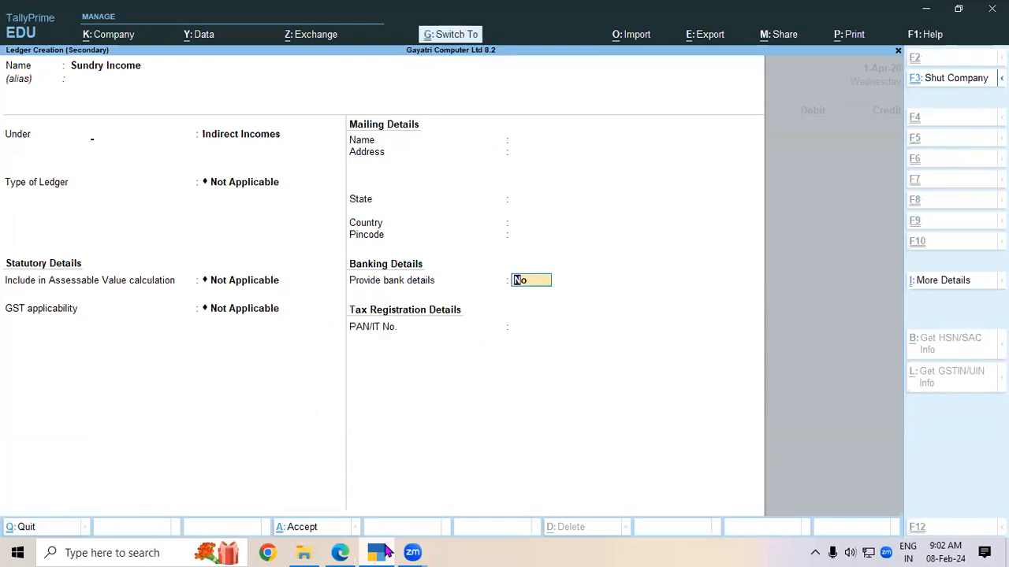
{"action": "key", "text": "ctrl+a"}
Step: Credit Sundry Income with 245 in the receipt voucher and add a debit line
{"action": "type", "text": "245"}
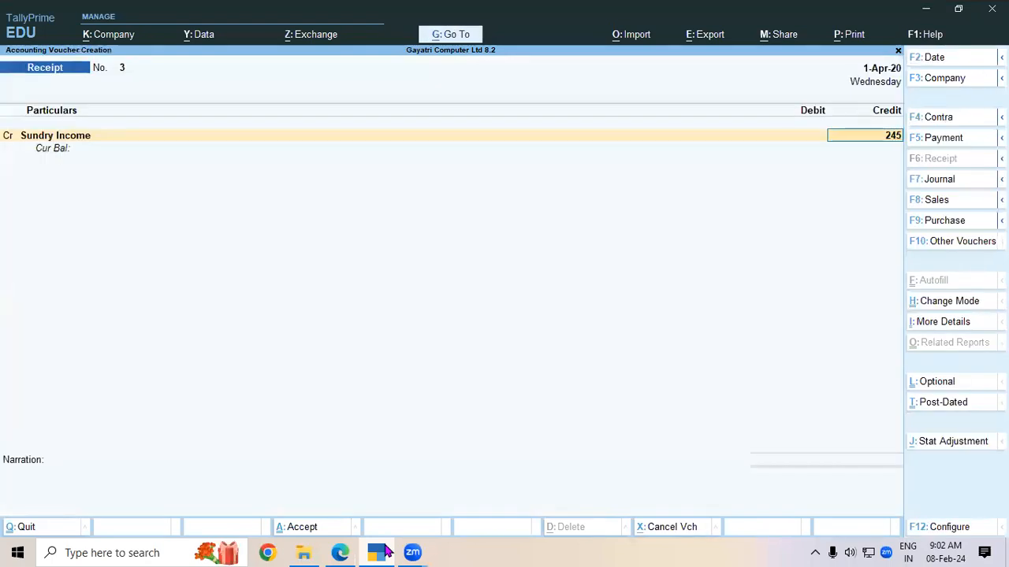
{"action": "key", "text": "Return"}
{"action": "key", "text": "Return"}
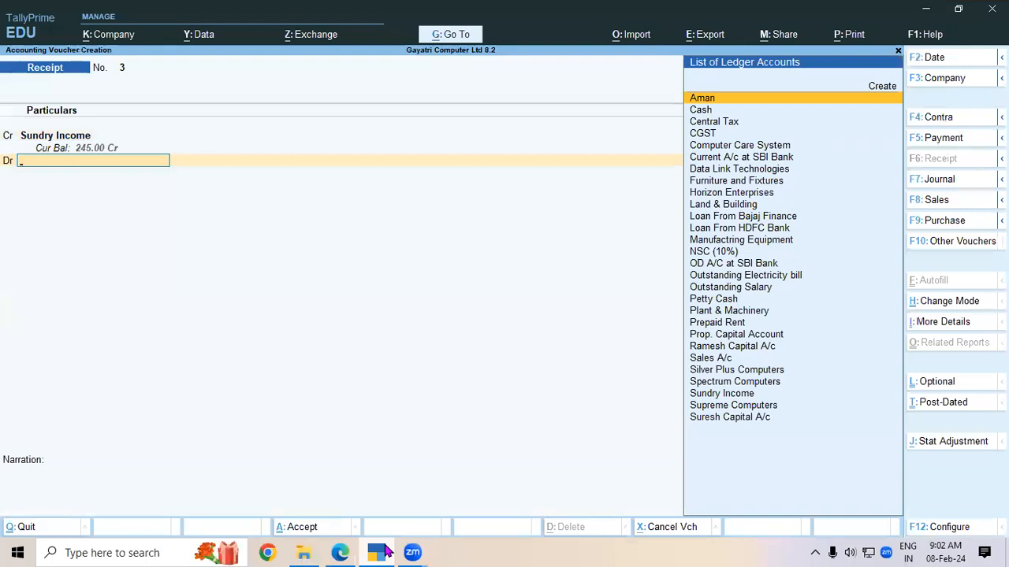
Step: Debit Cash with 245, leave the narration blank, and save the receipt voucher
{"action": "key", "text": "Down"}
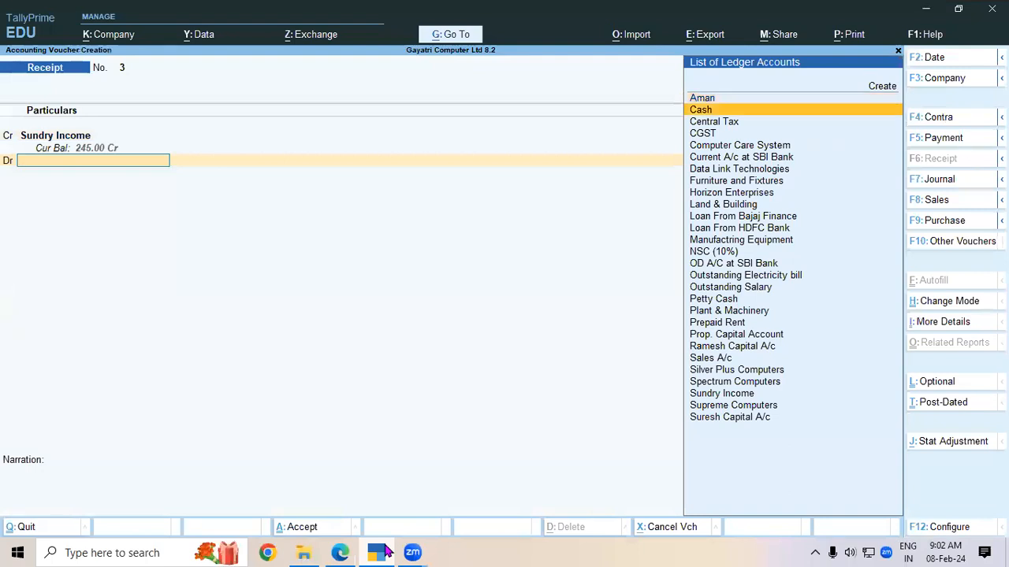
{"action": "key", "text": "Return"}
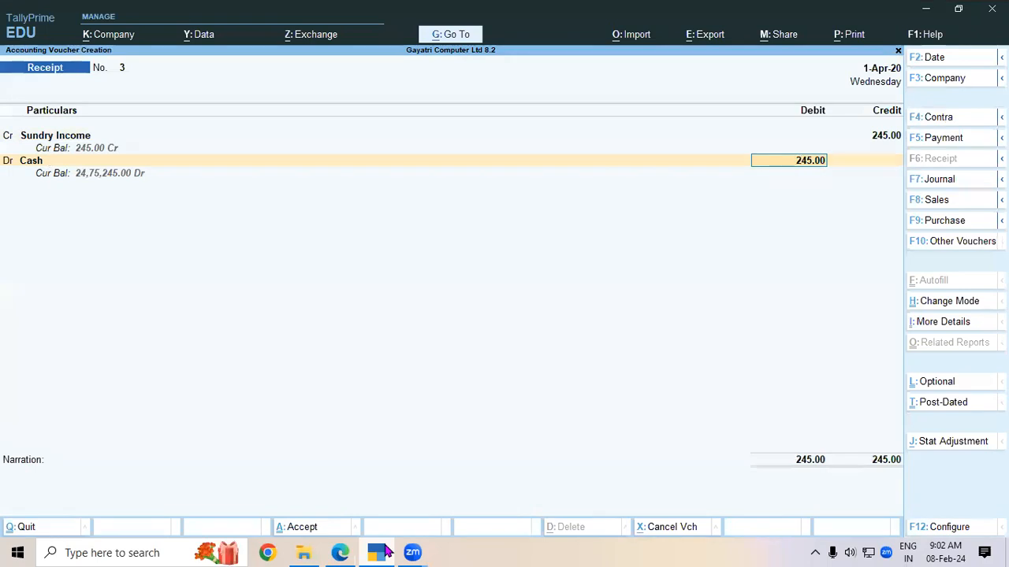
{"action": "key", "text": "Return"}
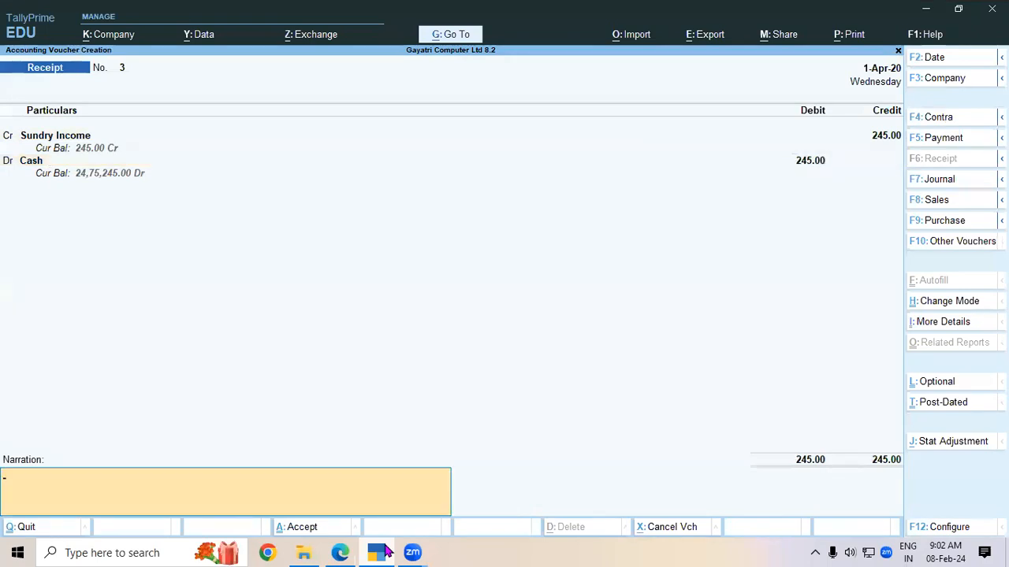
{"action": "key", "text": "Return"}
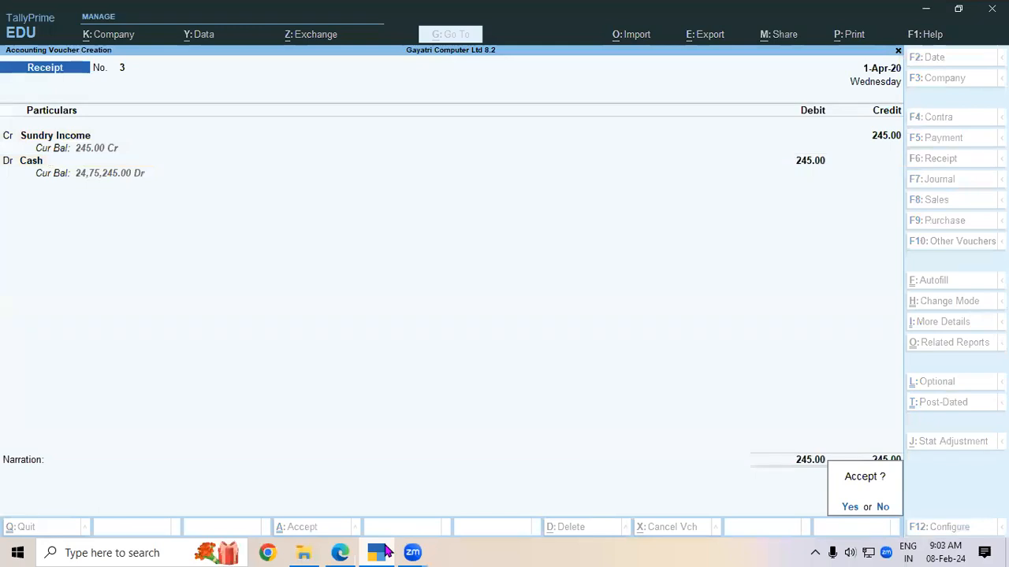
{"action": "key", "text": "Return"}
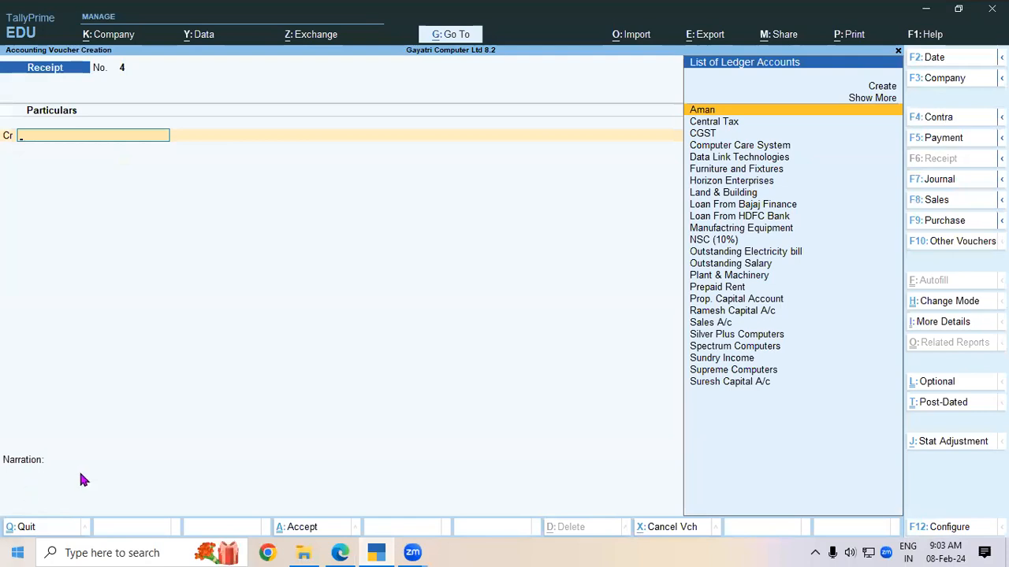
Step: Switch to the PDF notes in Edge to consult the SBI Current A/c interest transaction of Rs. 1500
{"action": "left_click", "coordinate": [351, 553]}
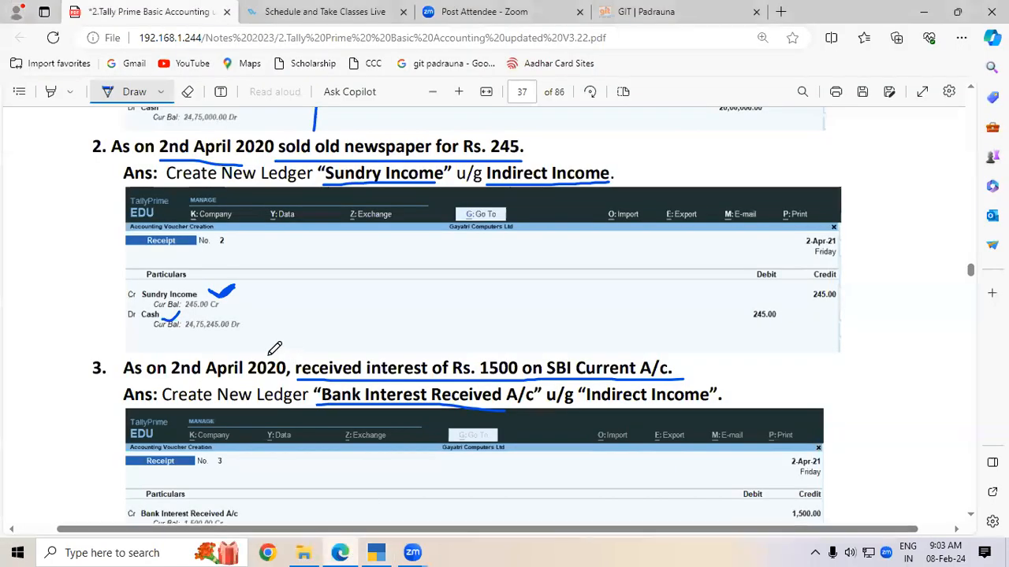